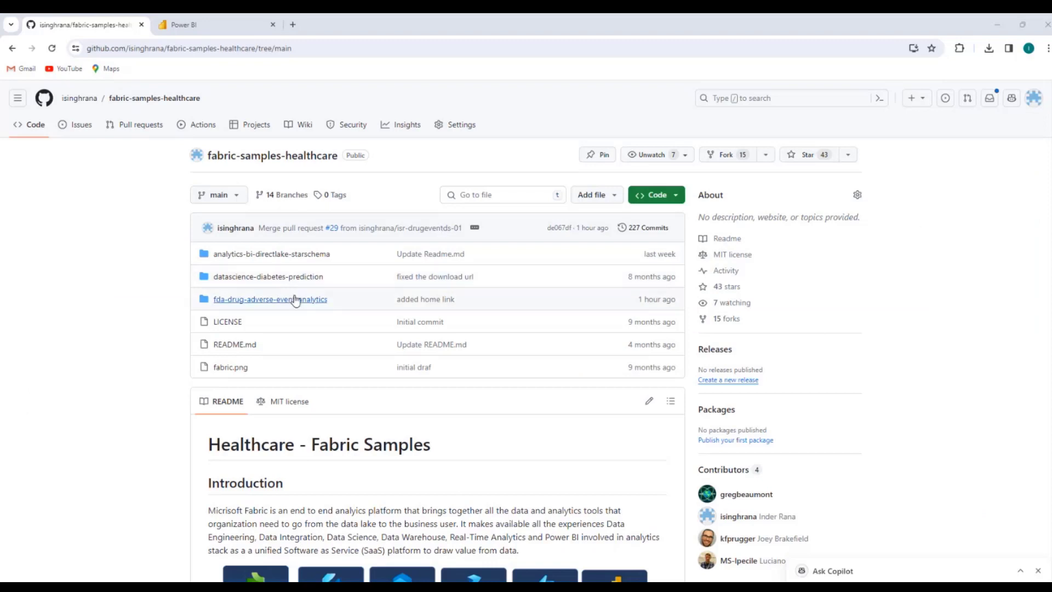
Open the fda-drug-adverse-event-analytics folder in the GitHub repository
{"action": "left_click", "coordinate": [295, 300]}
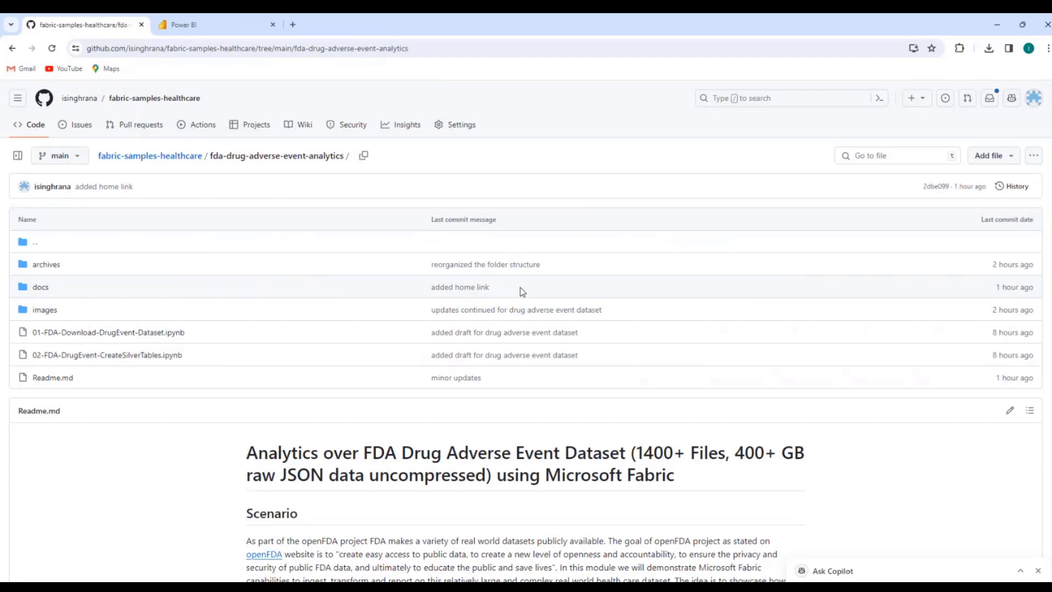
{"action": "left_click", "coordinate": [1047, 49]}
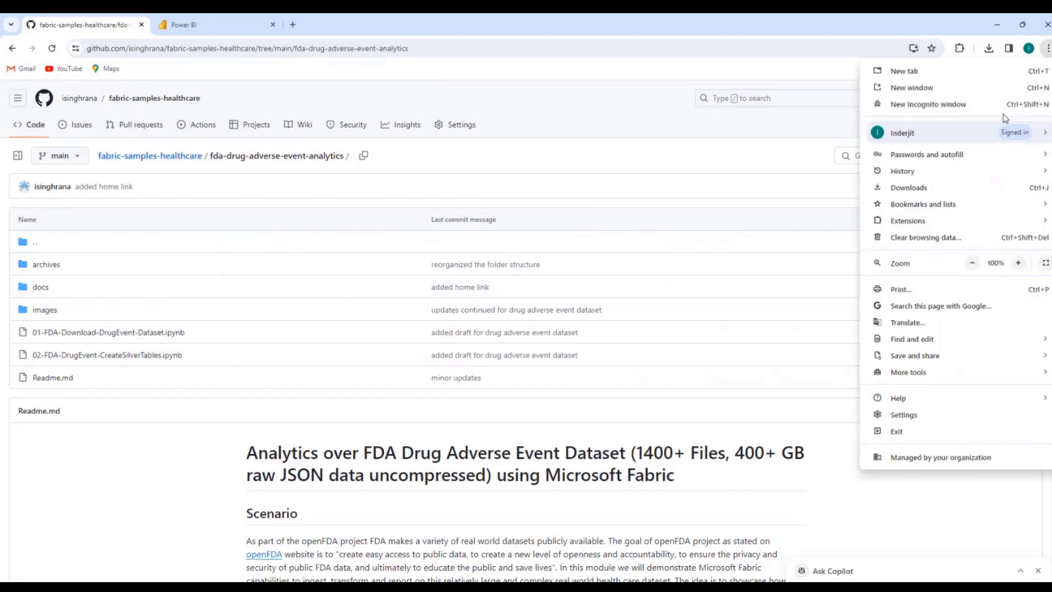
{"action": "left_click", "coordinate": [792, 21]}
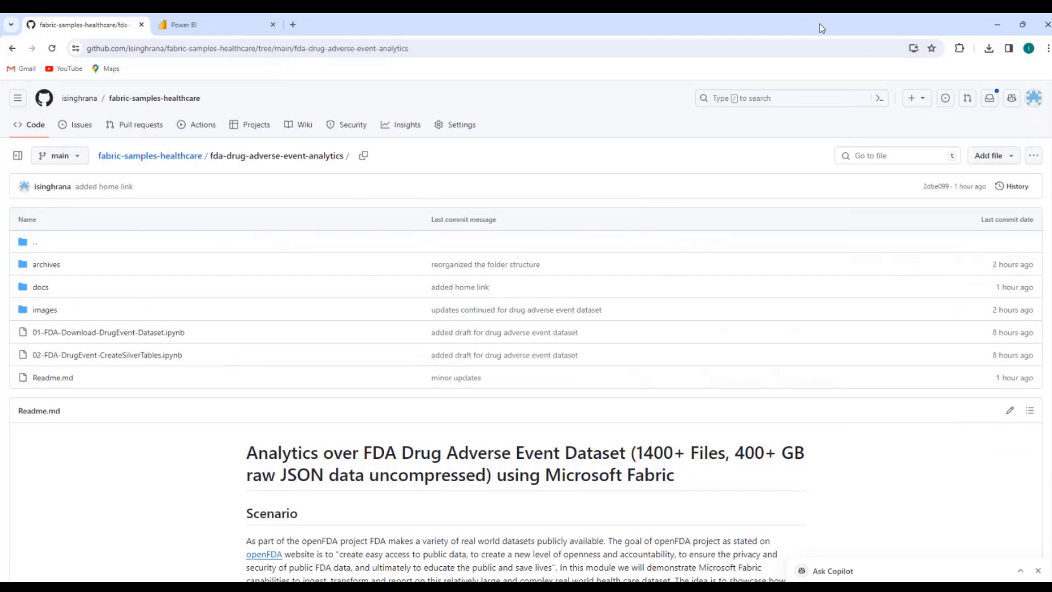
Read through the folder's Readme about the FDA Drug Adverse Event dataset and its 1487 openFDA files
{"action": "scroll", "coordinate": [663, 337], "scroll_direction": "down", "scroll_amount": 3}
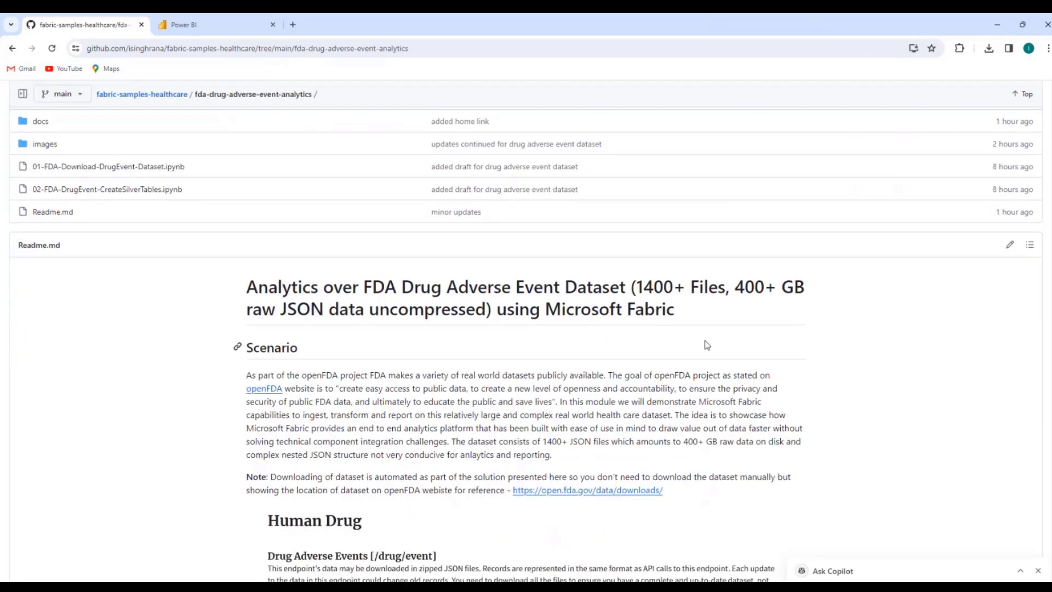
{"action": "scroll", "coordinate": [703, 344], "scroll_direction": "down", "scroll_amount": 2}
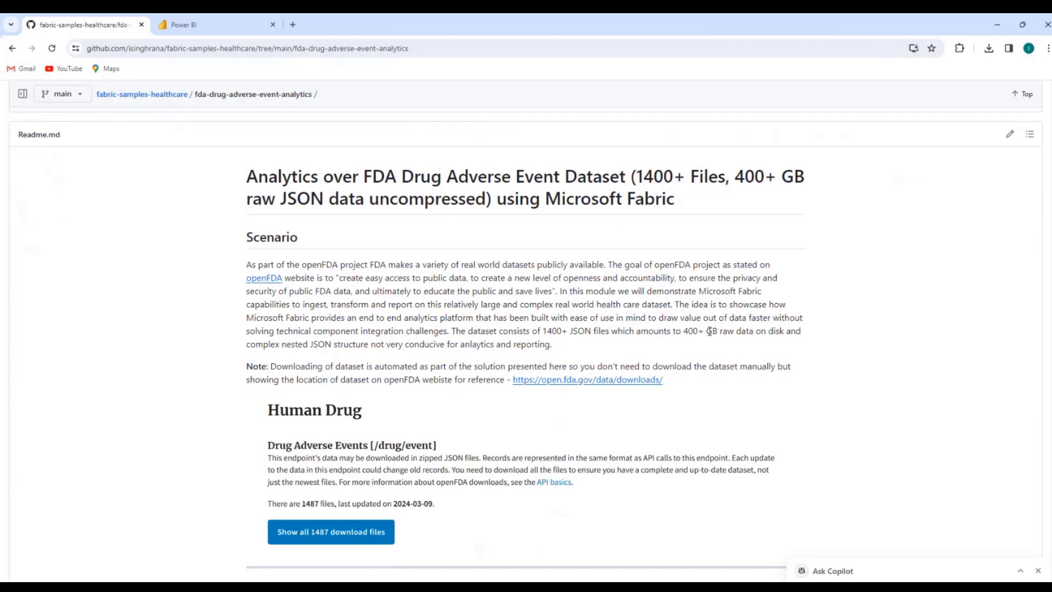
{"action": "scroll", "coordinate": [540, 274], "scroll_direction": "down", "scroll_amount": 1}
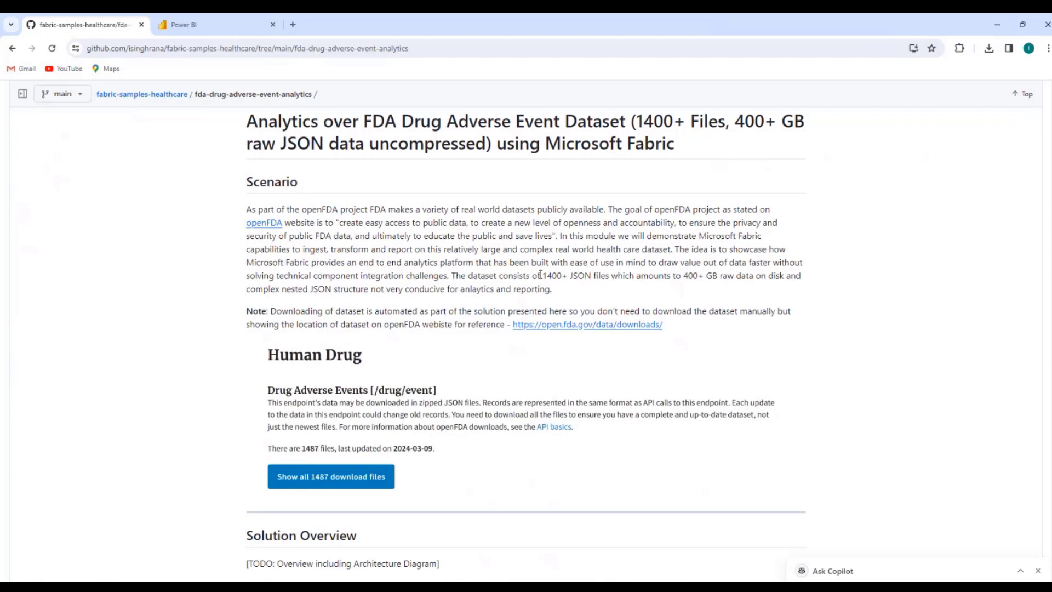
{"action": "scroll", "coordinate": [424, 245], "scroll_direction": "up", "scroll_amount": 4}
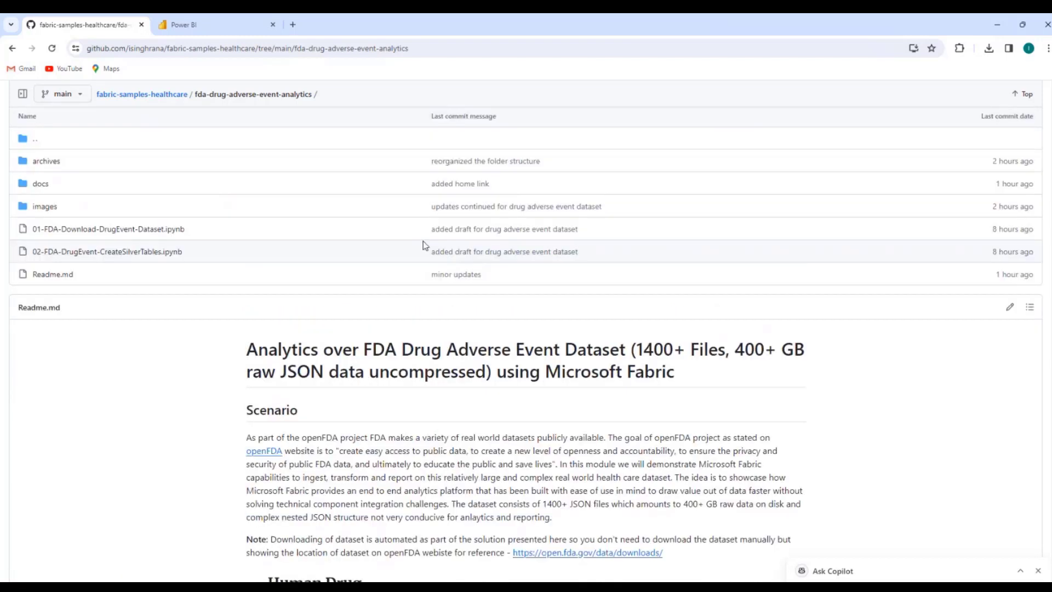
{"action": "scroll", "coordinate": [424, 244], "scroll_direction": "up", "scroll_amount": 2}
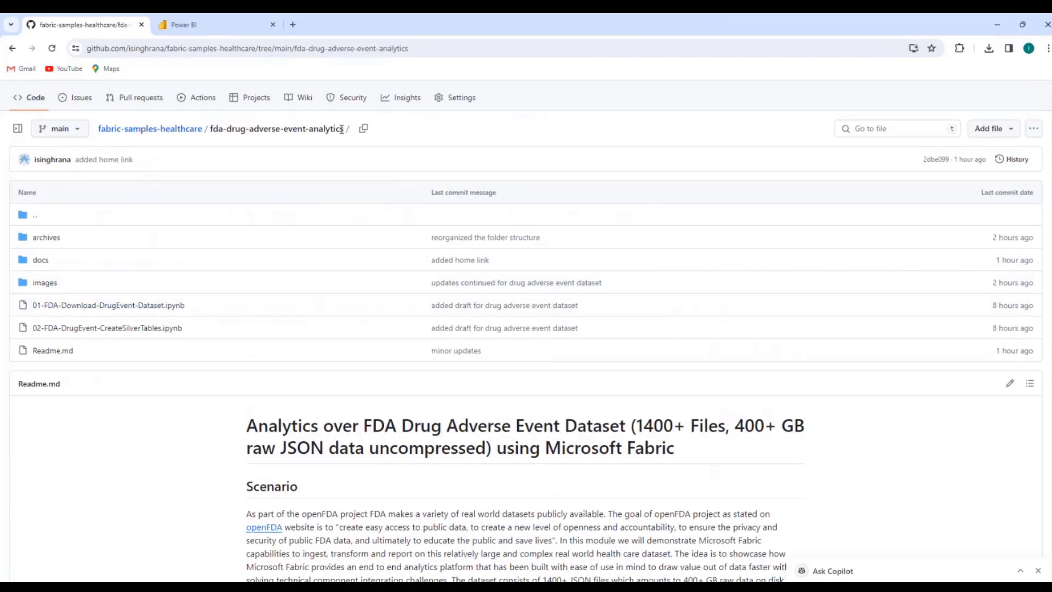
{"action": "left_click_drag", "start_coordinate": [341, 128], "coordinate": [222, 129]}
{"action": "scroll", "coordinate": [499, 418], "scroll_direction": "down", "scroll_amount": 2}
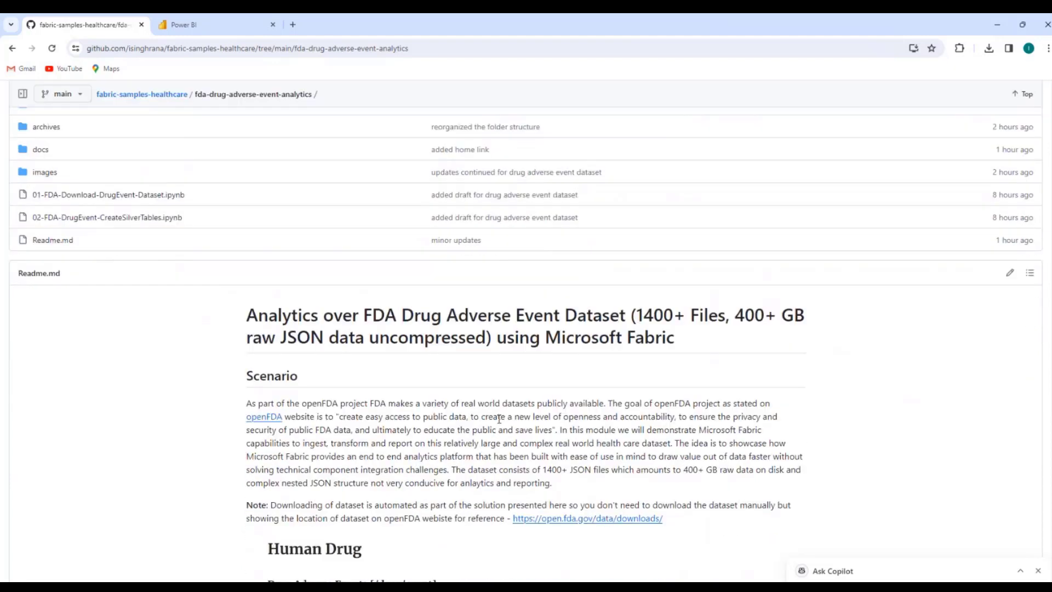
{"action": "scroll", "coordinate": [499, 418], "scroll_direction": "down", "scroll_amount": 3}
{"action": "right_click", "coordinate": [566, 354]}
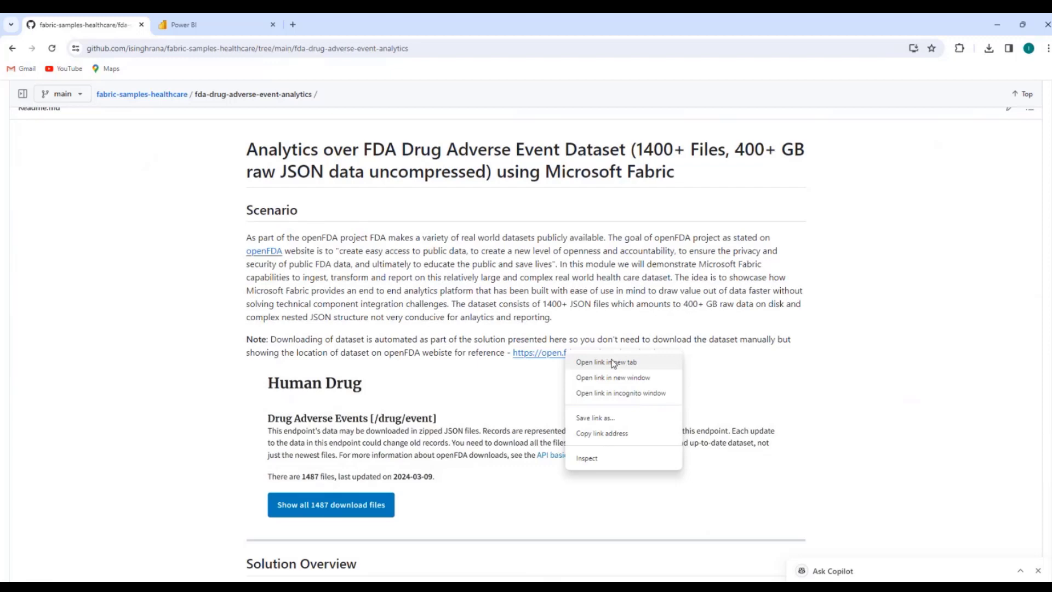
{"action": "left_click", "coordinate": [613, 363]}
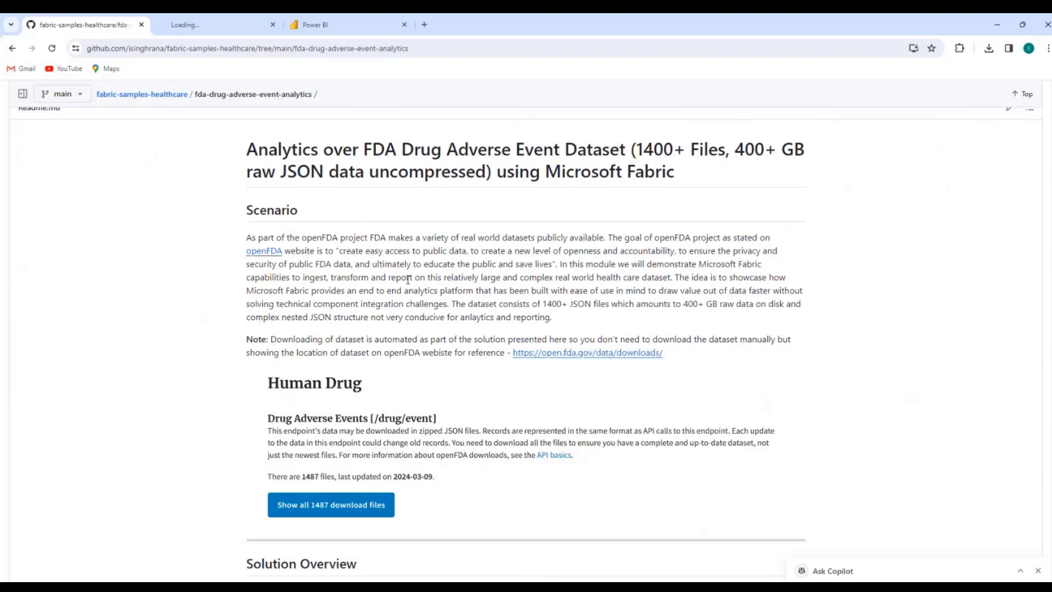
{"action": "left_click", "coordinate": [214, 25]}
{"action": "left_click", "coordinate": [518, 424]}
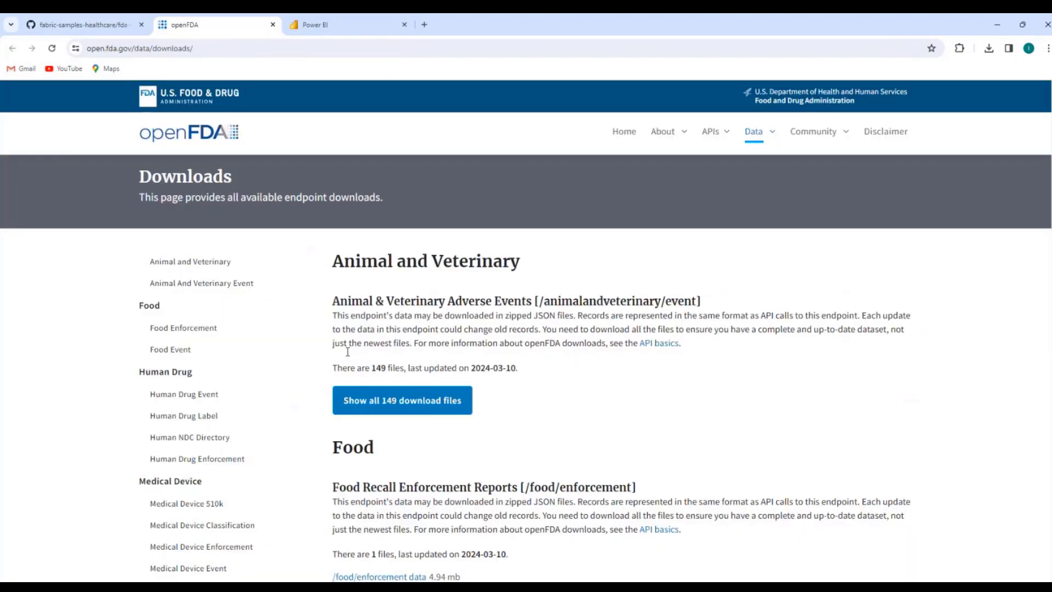
{"action": "scroll", "coordinate": [643, 484], "scroll_direction": "down", "scroll_amount": 2}
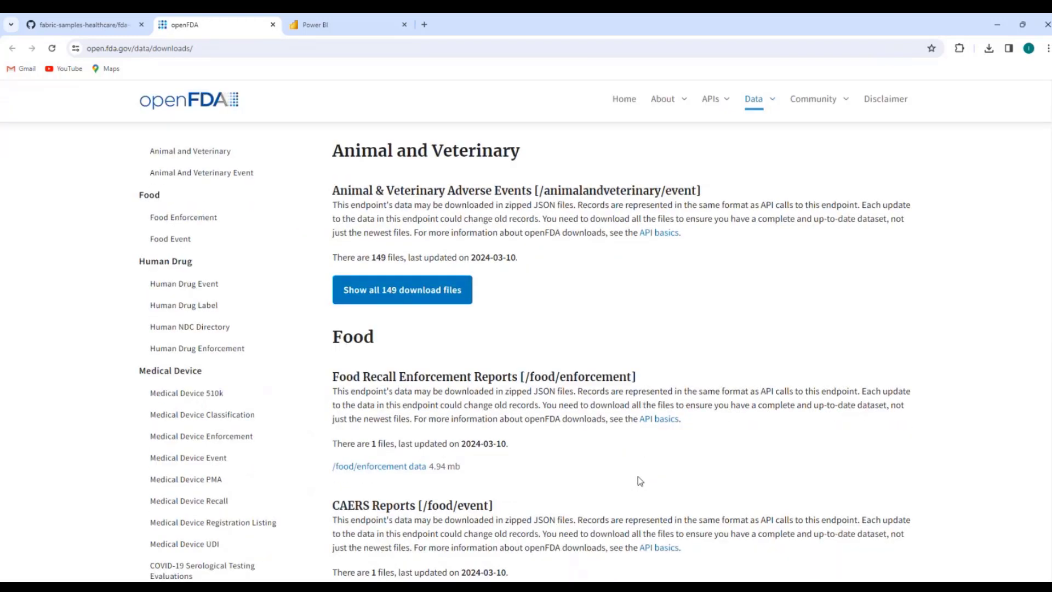
{"action": "scroll", "coordinate": [639, 481], "scroll_direction": "down", "scroll_amount": 6}
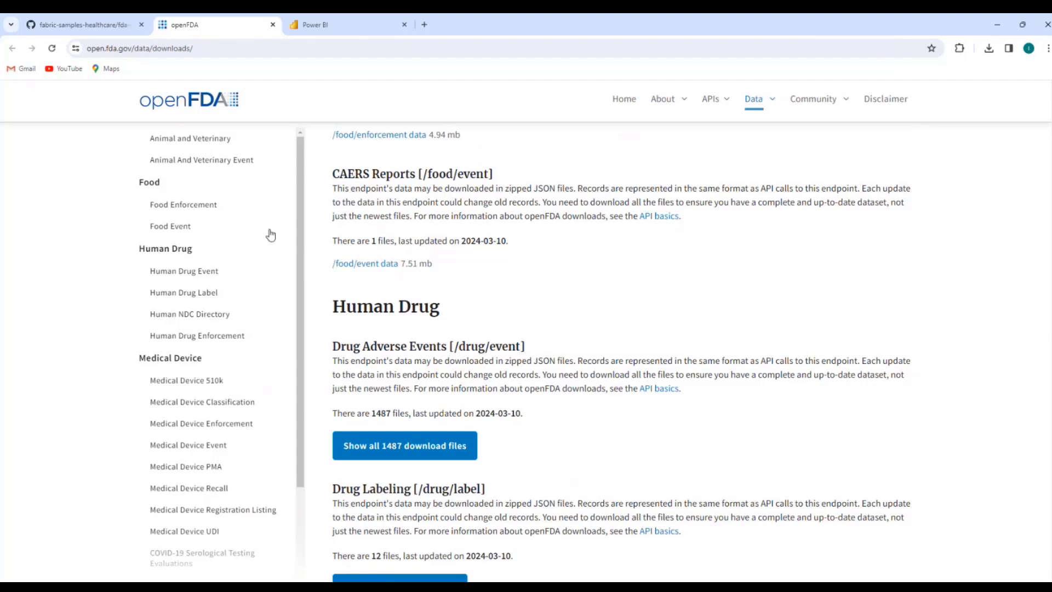
{"action": "key", "text": "ctrl+w"}
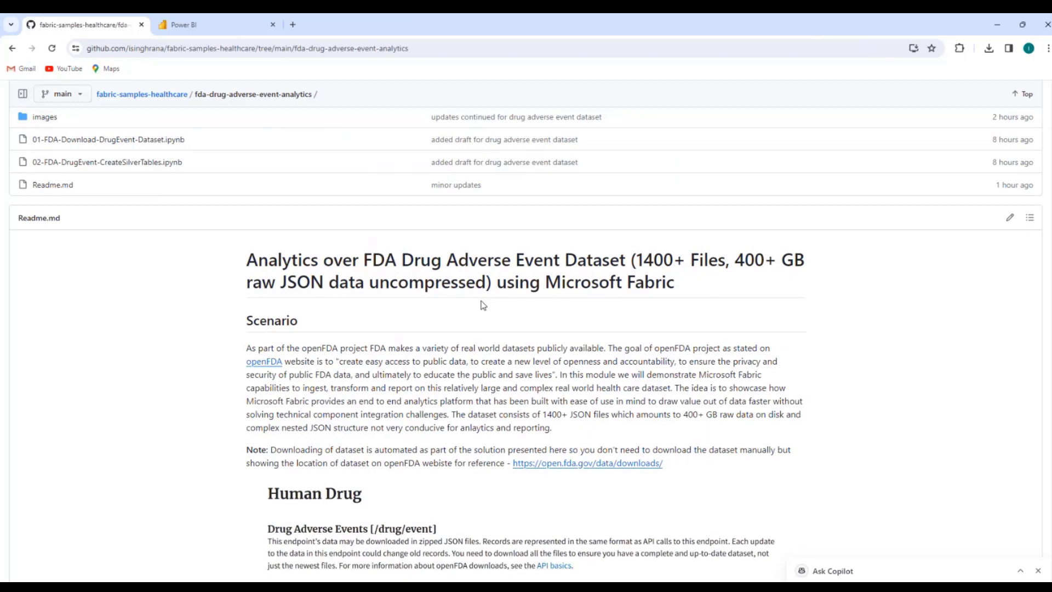
{"action": "scroll", "coordinate": [483, 305], "scroll_direction": "down", "scroll_amount": 7}
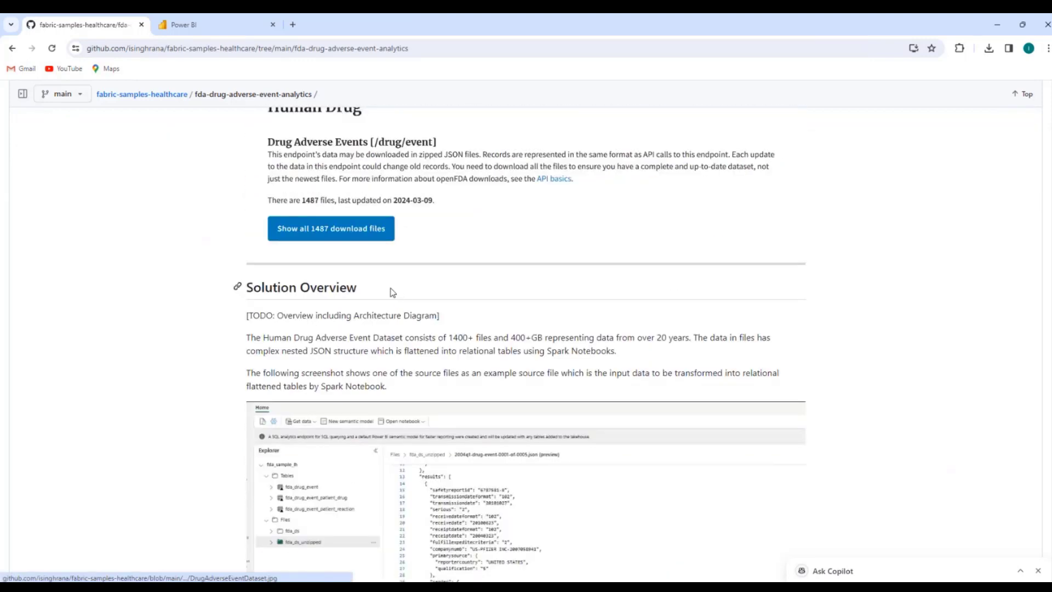
{"action": "scroll", "coordinate": [393, 292], "scroll_direction": "down", "scroll_amount": 4}
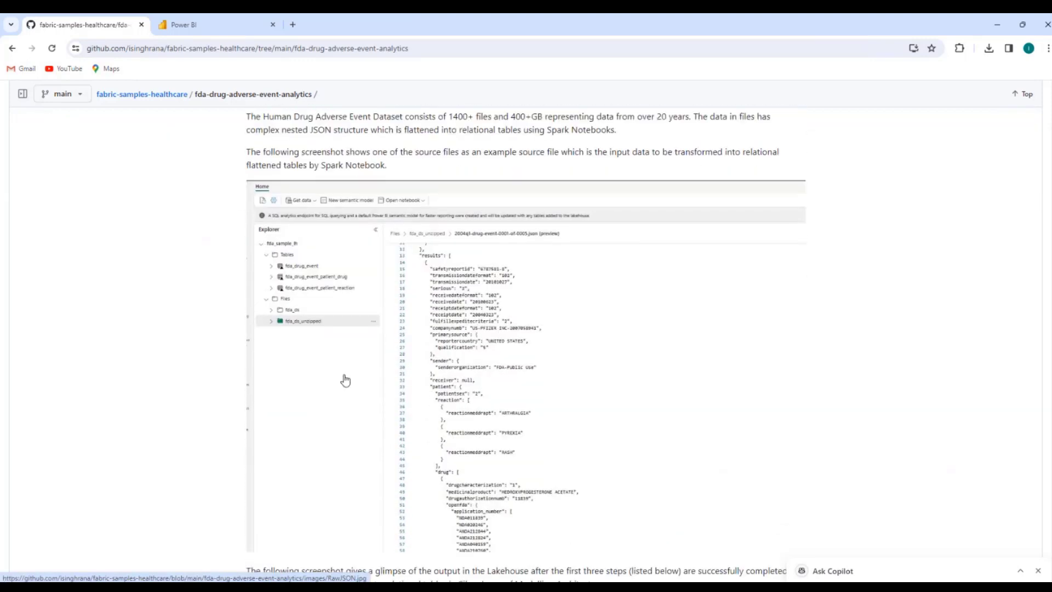
{"action": "scroll", "coordinate": [345, 380], "scroll_direction": "up", "scroll_amount": 15}
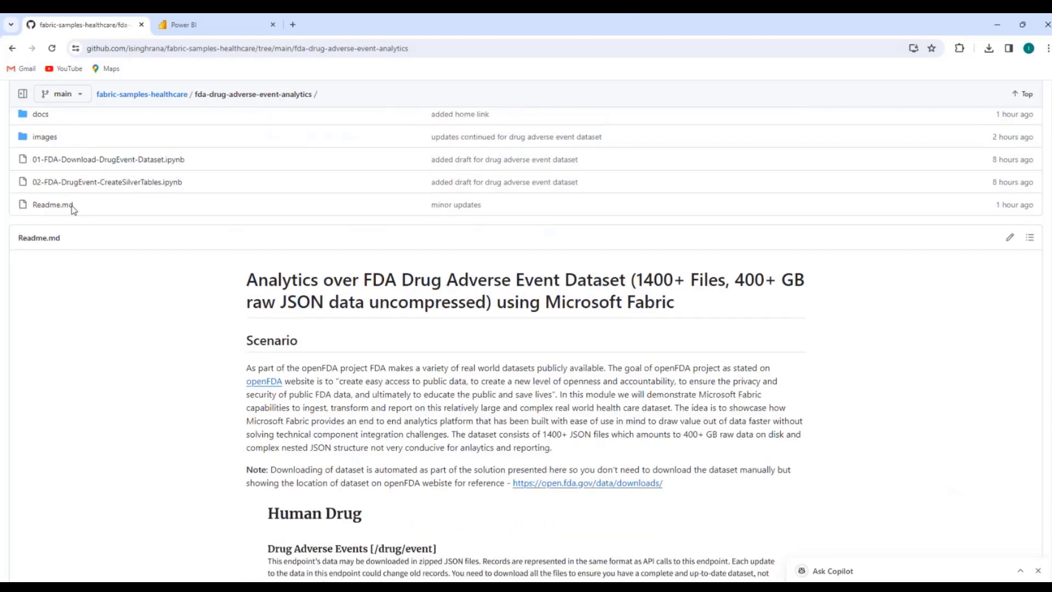
{"action": "scroll", "coordinate": [72, 210], "scroll_direction": "up", "scroll_amount": 1}
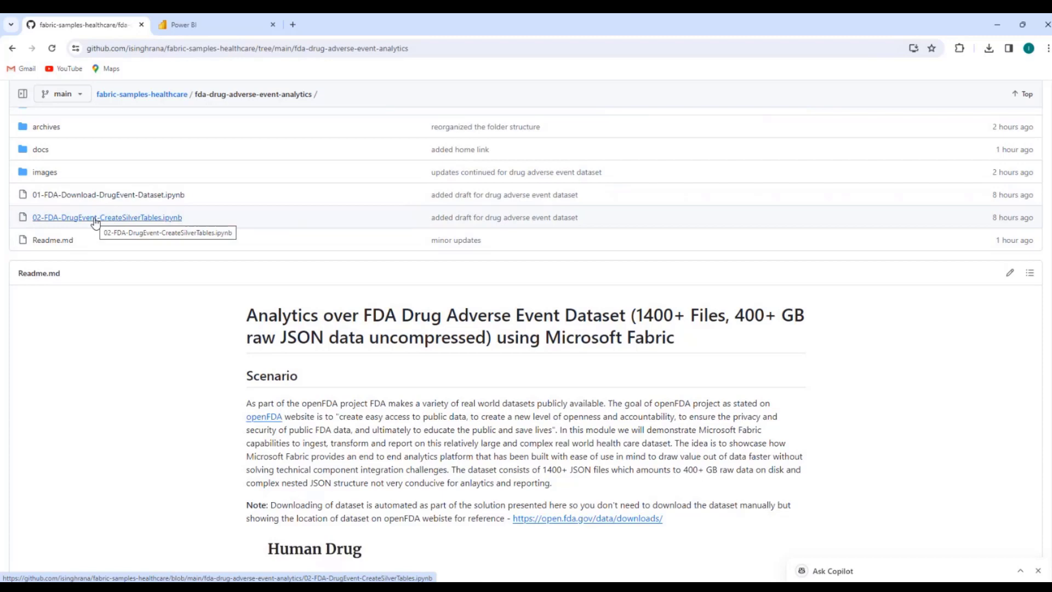
{"action": "scroll", "coordinate": [477, 381], "scroll_direction": "down", "scroll_amount": 12}
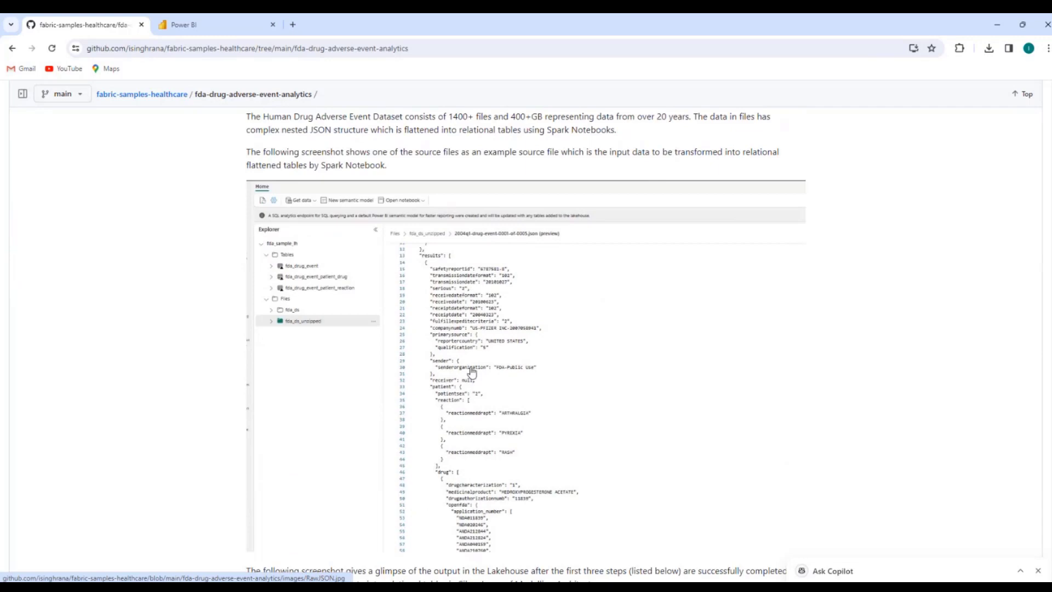
{"action": "scroll", "coordinate": [338, 367], "scroll_direction": "down", "scroll_amount": 1}
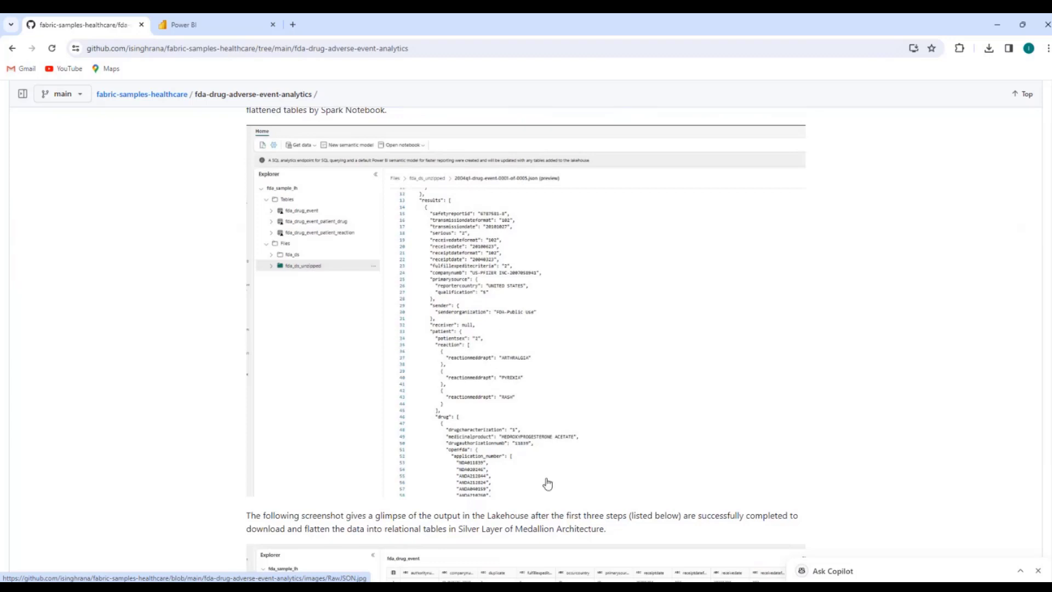
{"action": "scroll", "coordinate": [547, 483], "scroll_direction": "down", "scroll_amount": 2}
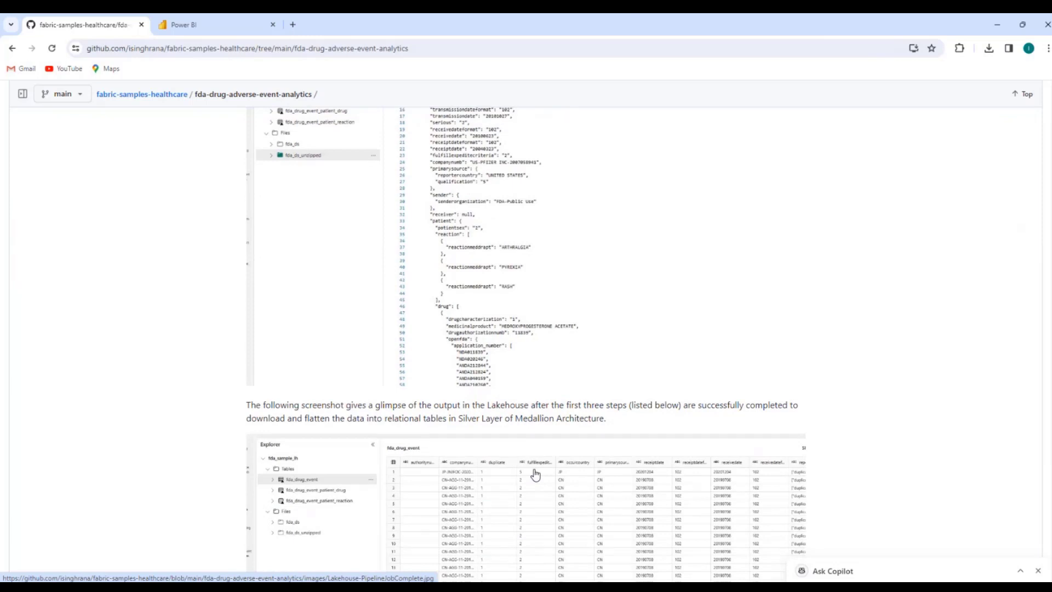
{"action": "scroll", "coordinate": [535, 474], "scroll_direction": "down", "scroll_amount": 2}
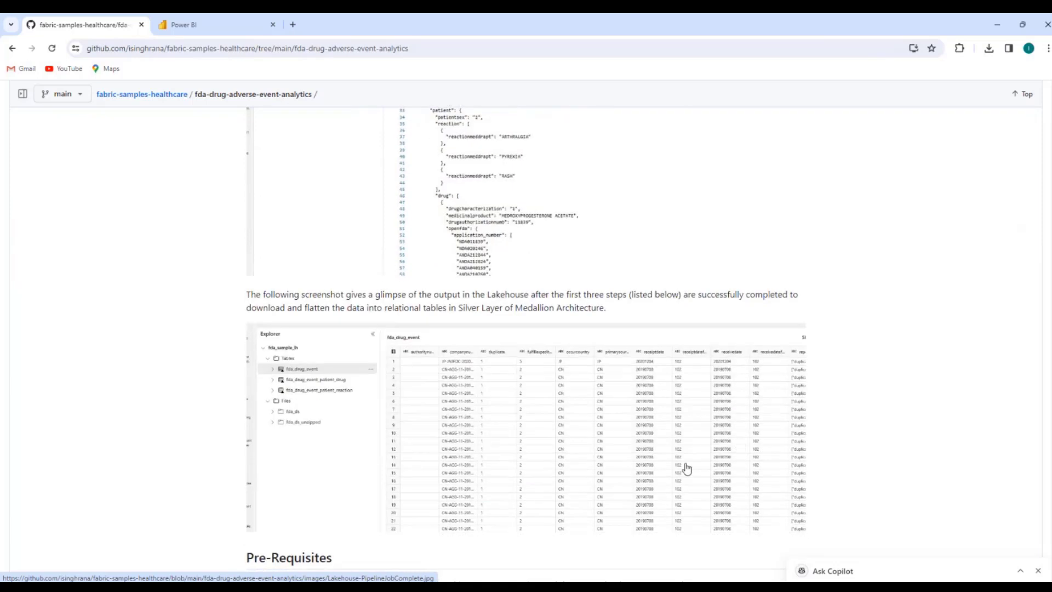
{"action": "scroll", "coordinate": [551, 417], "scroll_direction": "down", "scroll_amount": 2}
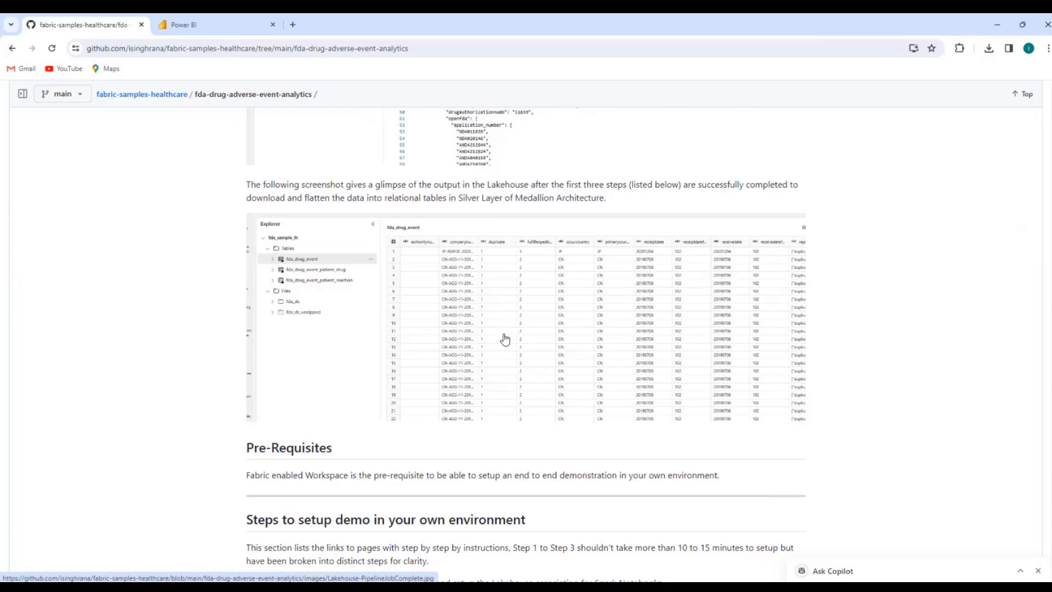
{"action": "scroll", "coordinate": [503, 339], "scroll_direction": "up", "scroll_amount": 1}
{"action": "scroll", "coordinate": [487, 364], "scroll_direction": "down", "scroll_amount": 1}
{"action": "scroll", "coordinate": [473, 377], "scroll_direction": "down", "scroll_amount": 2}
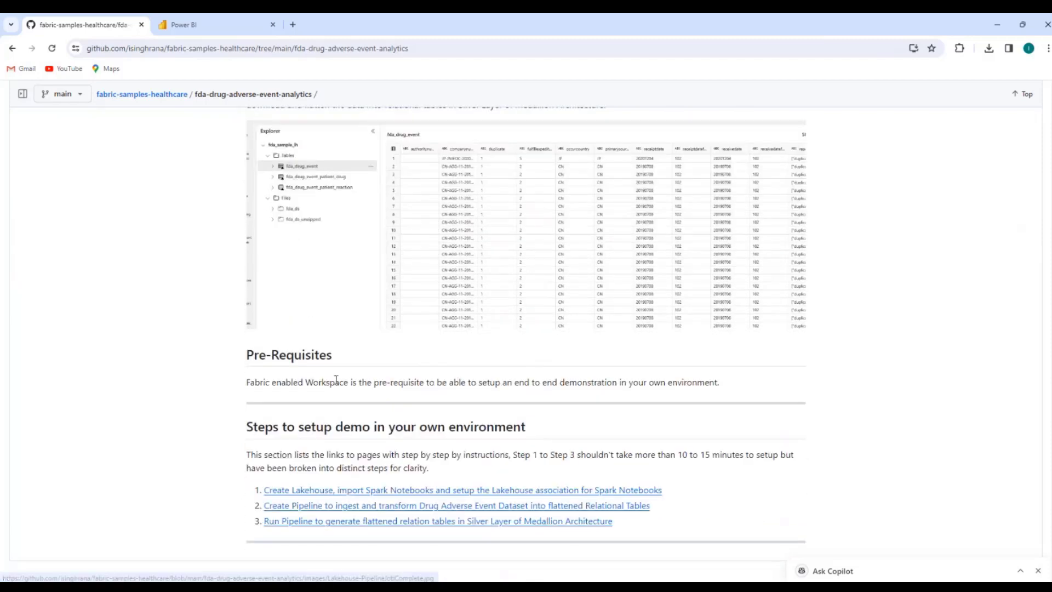
{"action": "scroll", "coordinate": [516, 263], "scroll_direction": "up", "scroll_amount": 3}
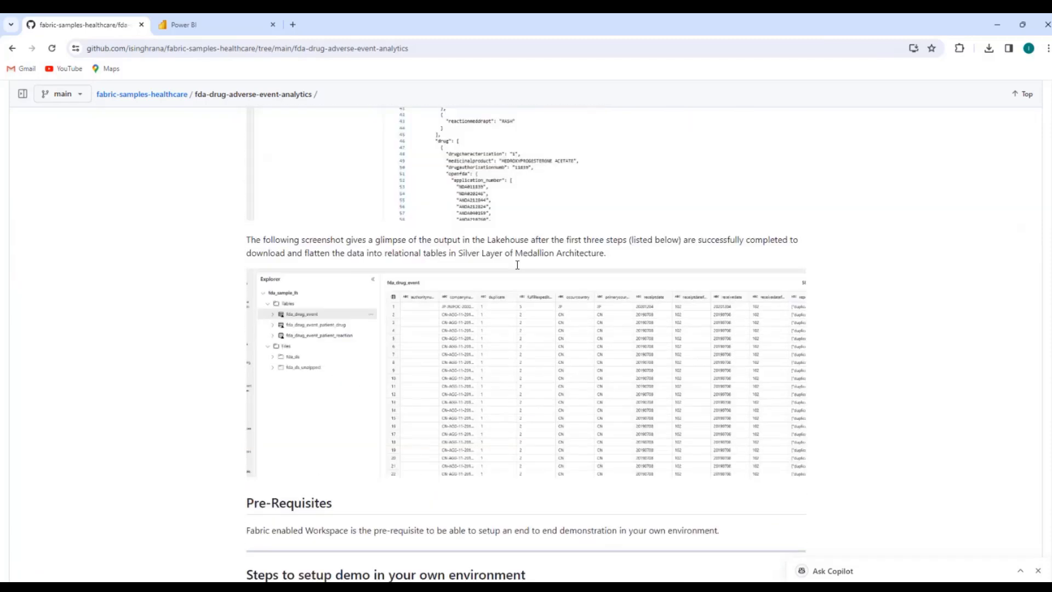
{"action": "scroll", "coordinate": [512, 330], "scroll_direction": "down", "scroll_amount": 3}
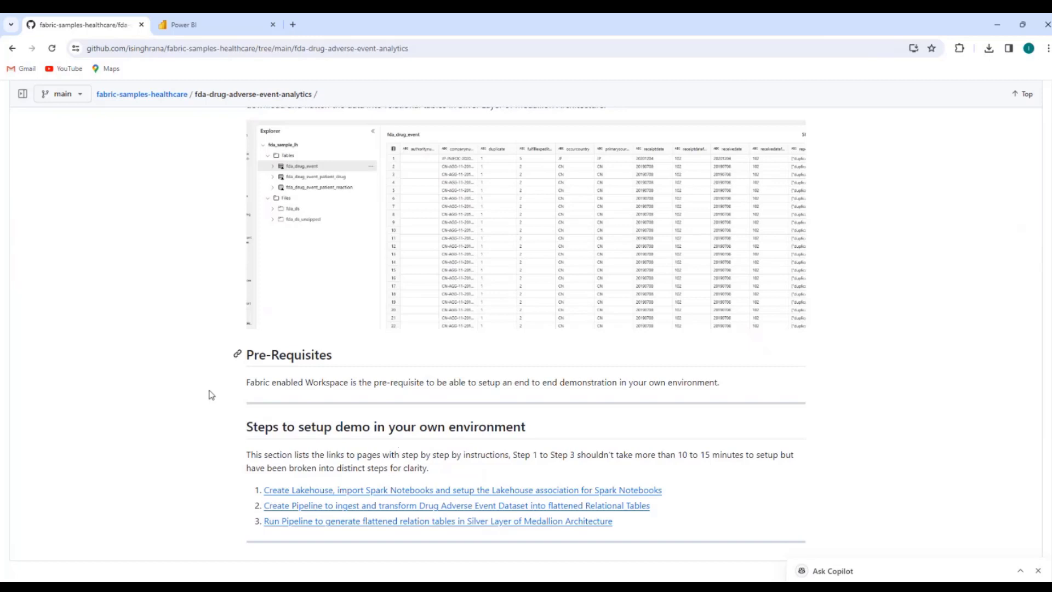
{"action": "scroll", "coordinate": [217, 405], "scroll_direction": "up", "scroll_amount": 1}
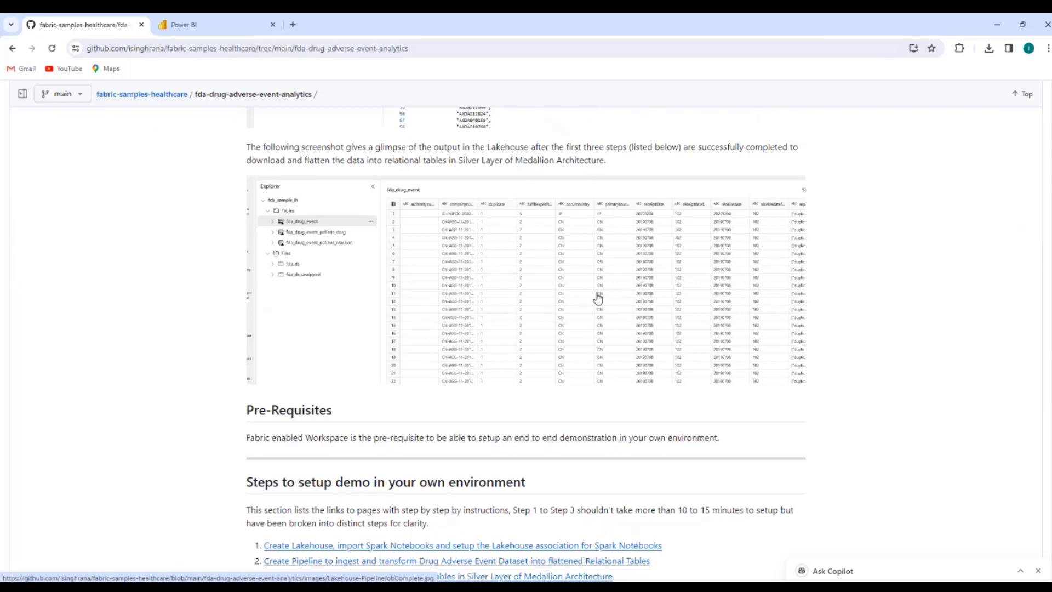
{"action": "scroll", "coordinate": [390, 373], "scroll_direction": "down", "scroll_amount": 1}
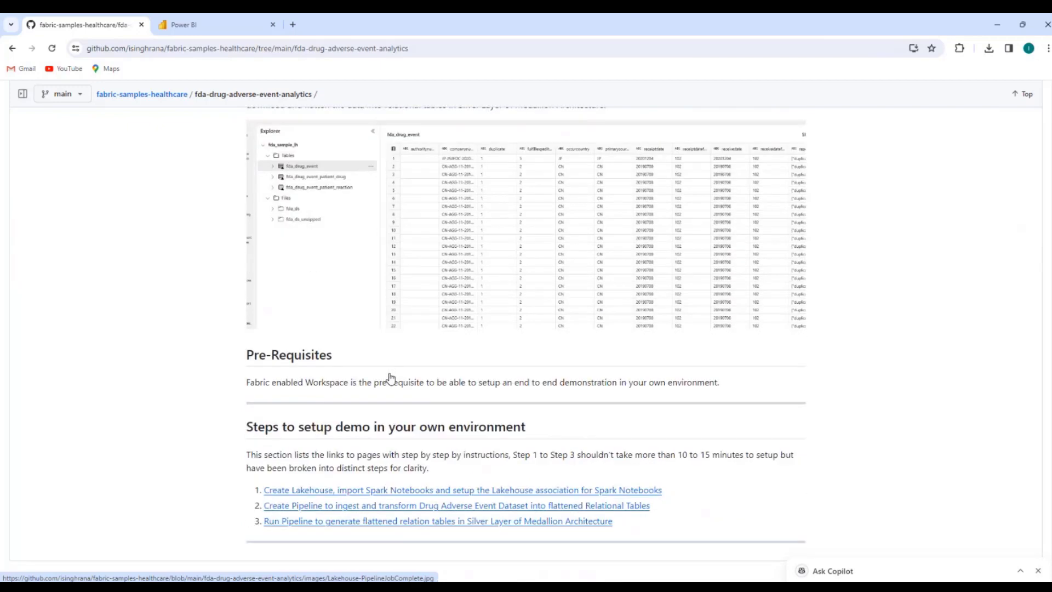
Switch to the Data Engineering experience and create a lakehouse named fda_lakehouse6
{"action": "left_click", "coordinate": [207, 28]}
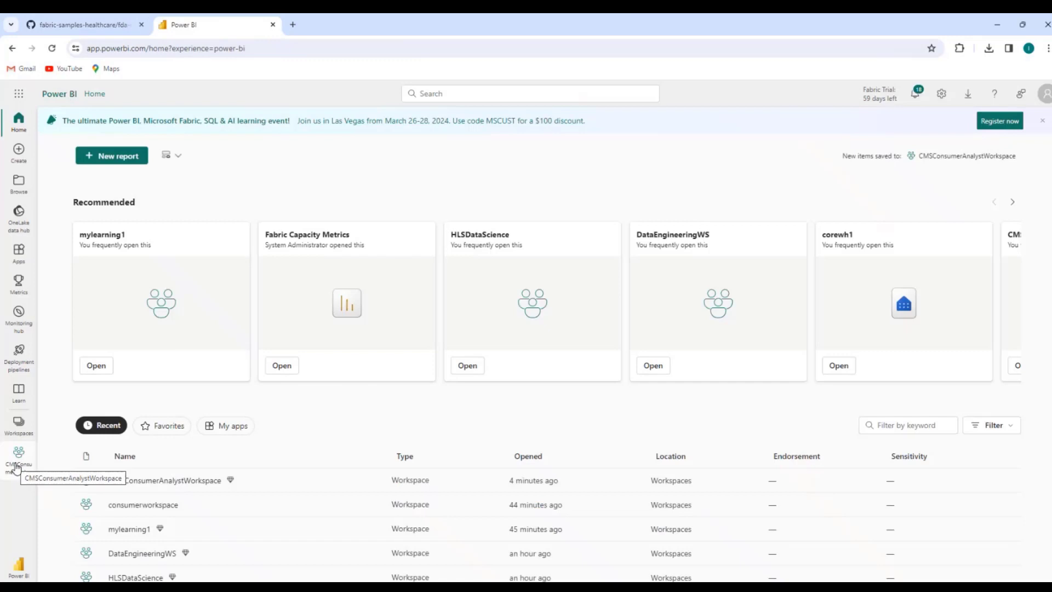
{"action": "left_click", "coordinate": [19, 575]}
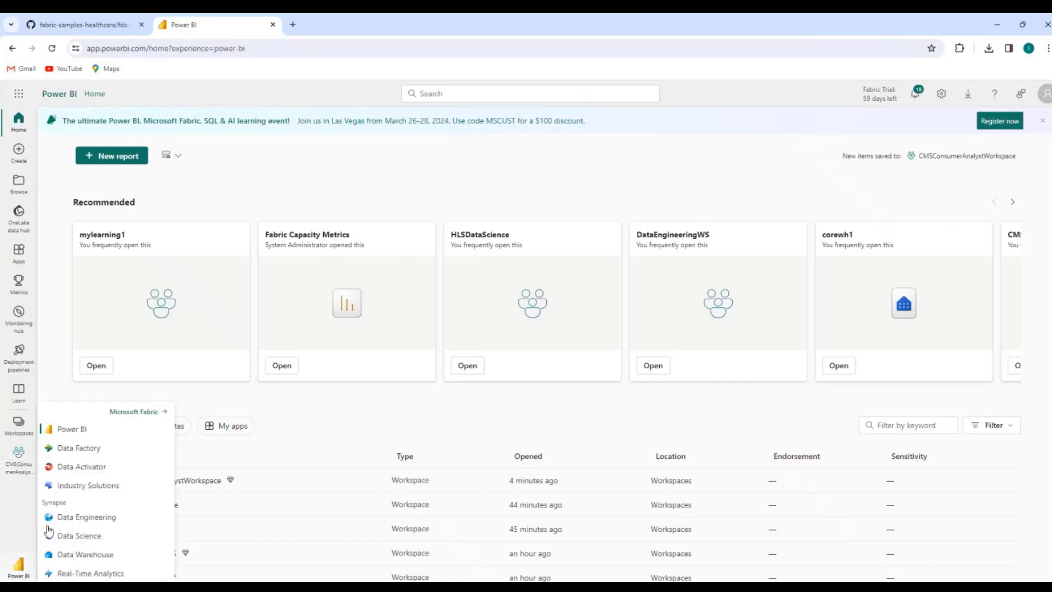
{"action": "left_click", "coordinate": [84, 518]}
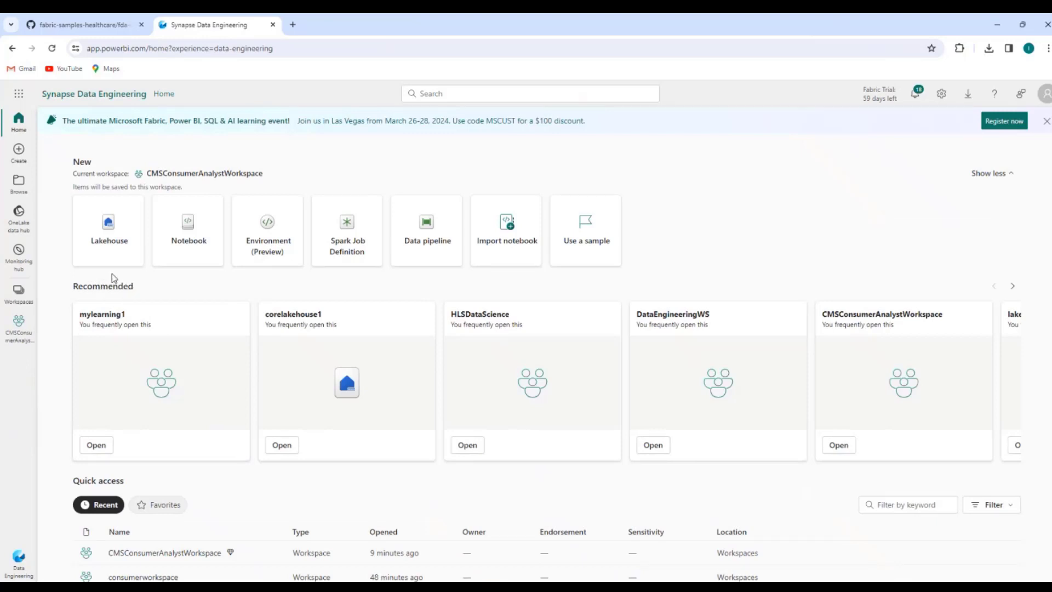
{"action": "left_click", "coordinate": [110, 239]}
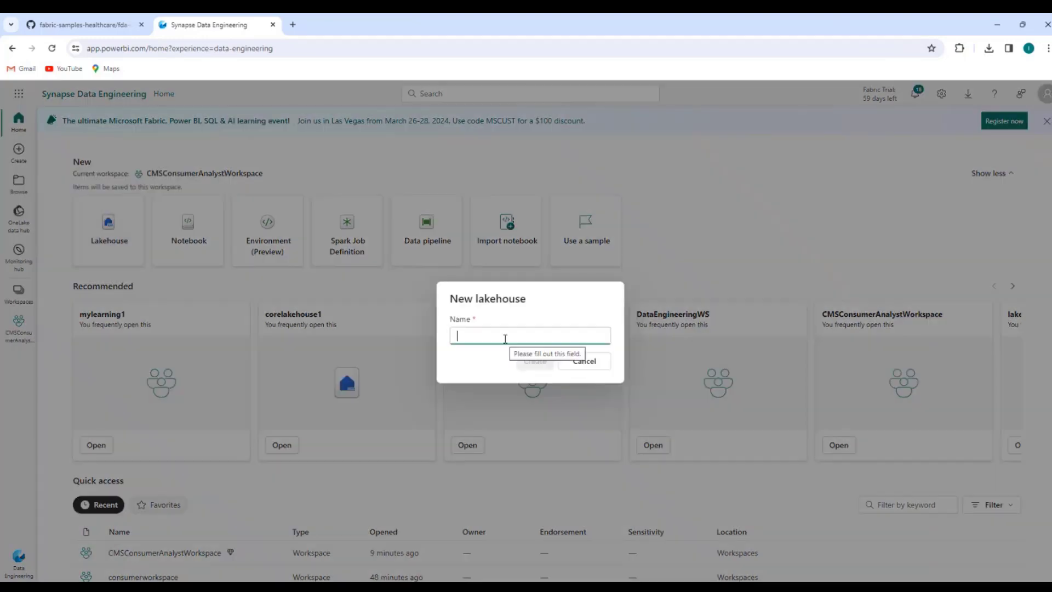
{"action": "type", "text": "fda_lakehouse6"}
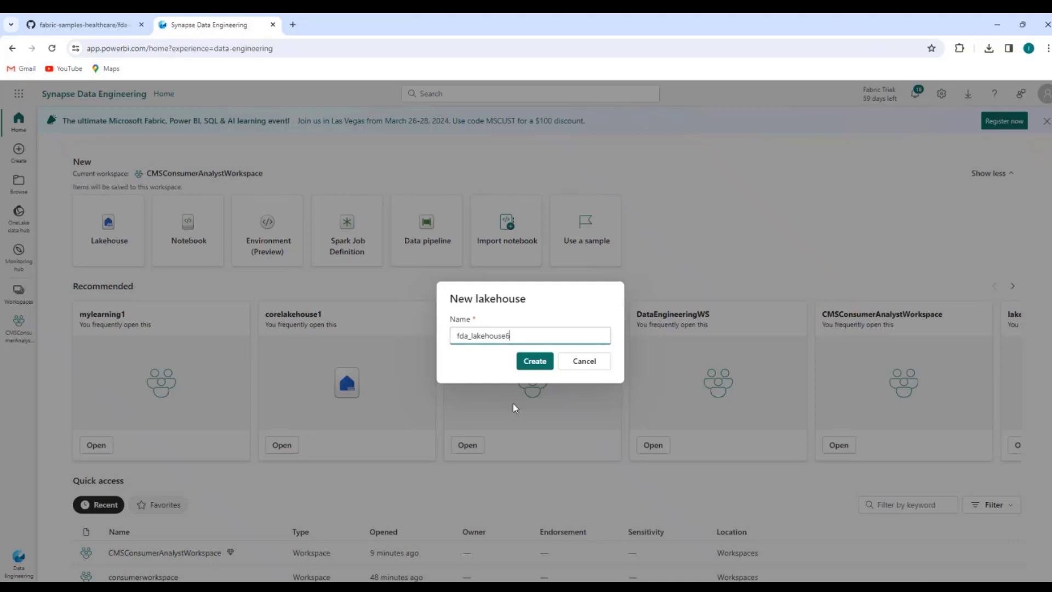
{"action": "left_click", "coordinate": [531, 360]}
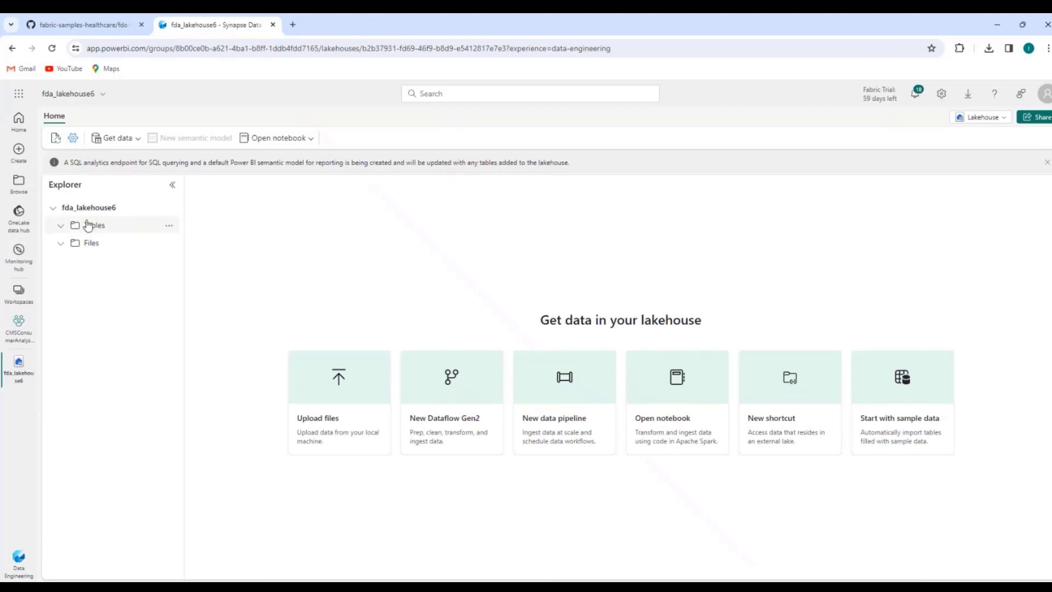
Check the new lakehouse's Tables and Files folders, then go back to CMSConsumerAnalystWorkspace
{"action": "left_click", "coordinate": [68, 226]}
{"action": "left_click", "coordinate": [85, 244]}
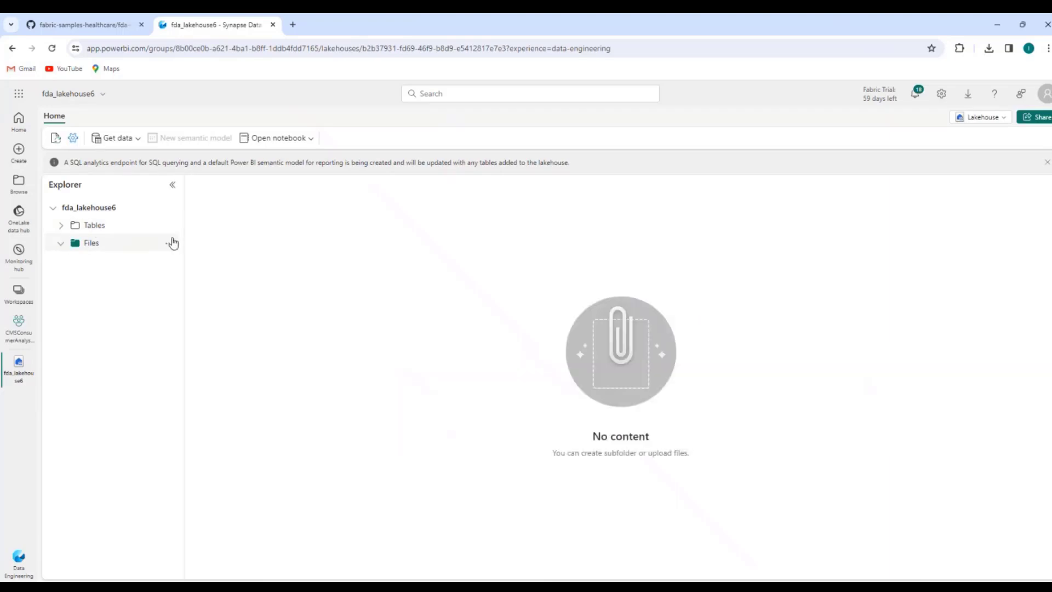
{"action": "left_click", "coordinate": [33, 359]}
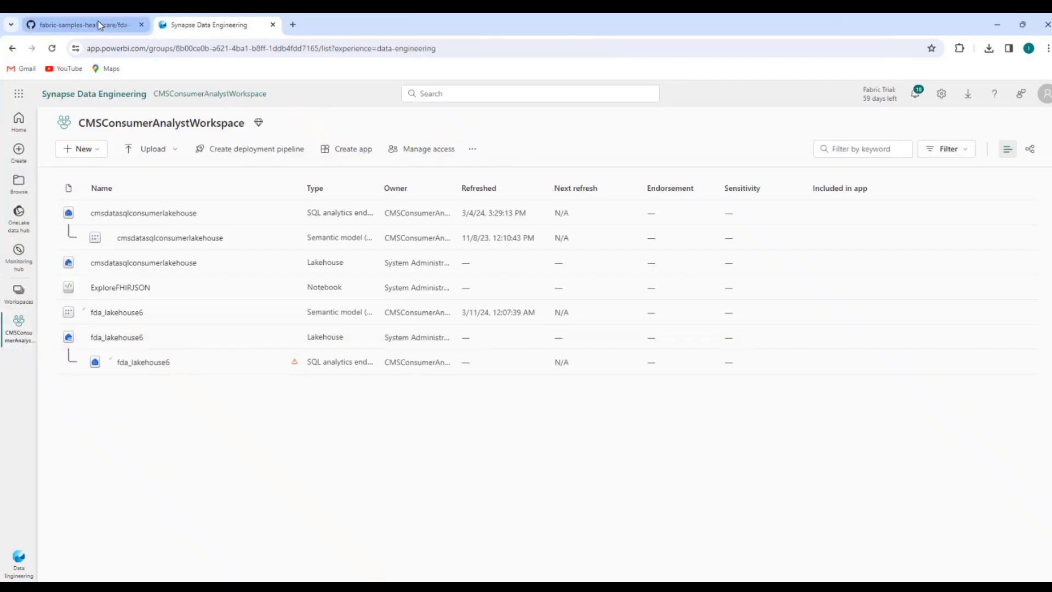
Open the 01-CreateLakehouse-SetupNotebooks.md guide from the README's Steps section on GitHub
{"action": "left_click", "coordinate": [99, 25]}
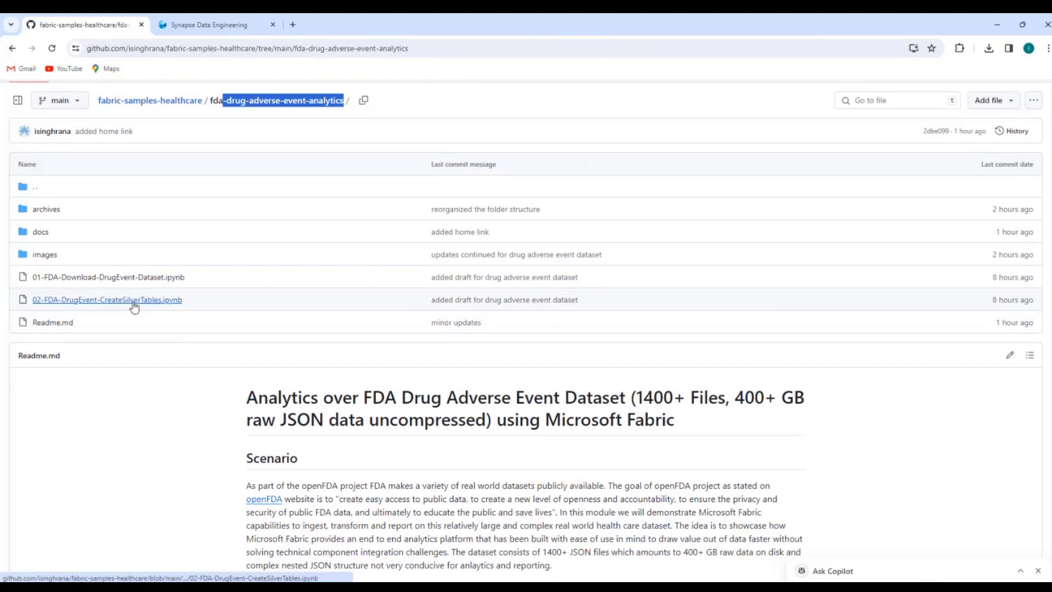
{"action": "scroll", "coordinate": [470, 387], "scroll_direction": "down", "scroll_amount": 1}
{"action": "scroll", "coordinate": [476, 383], "scroll_direction": "down", "scroll_amount": 15}
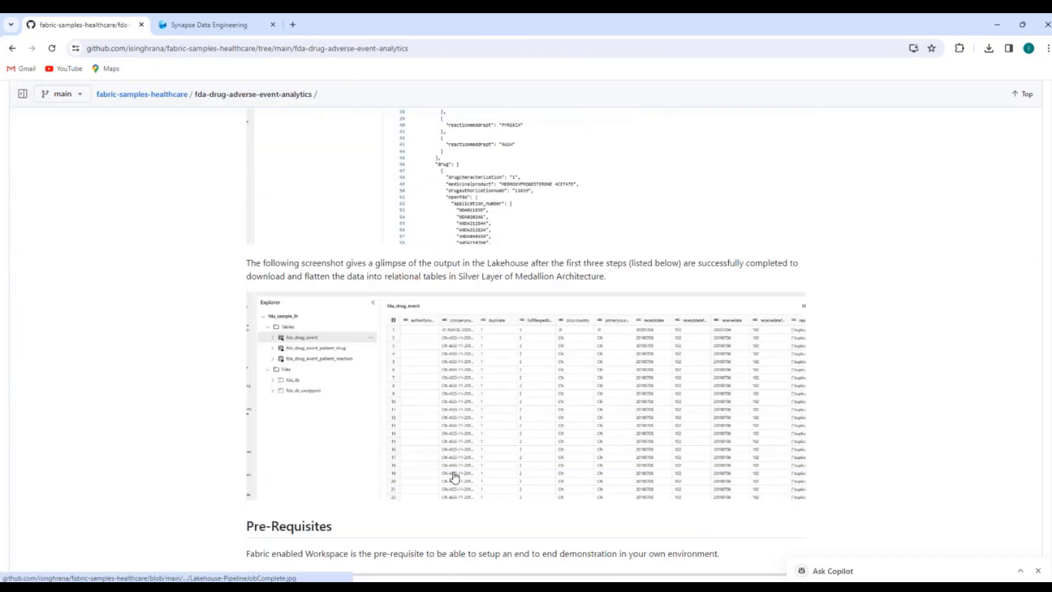
{"action": "left_click", "coordinate": [459, 490]}
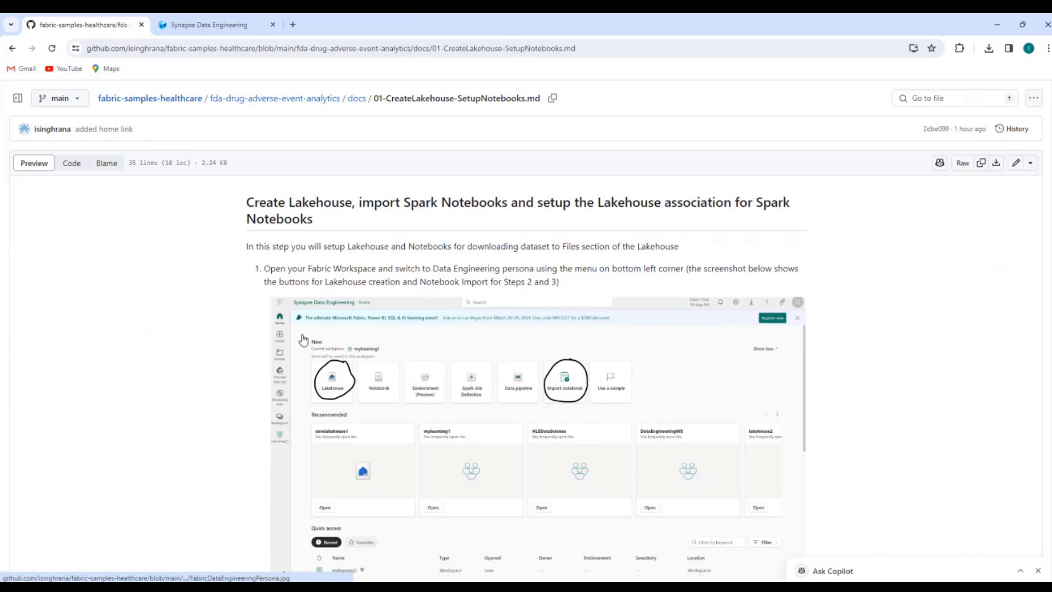
Download the raw 01-FDA-Download-DrugEvent-Dataset notebook, then open 02-FDA-DrugEvent-CreateSilverTables.ipynb
{"action": "scroll", "coordinate": [387, 463], "scroll_direction": "down", "scroll_amount": 3}
{"action": "scroll", "coordinate": [505, 505], "scroll_direction": "down", "scroll_amount": 2}
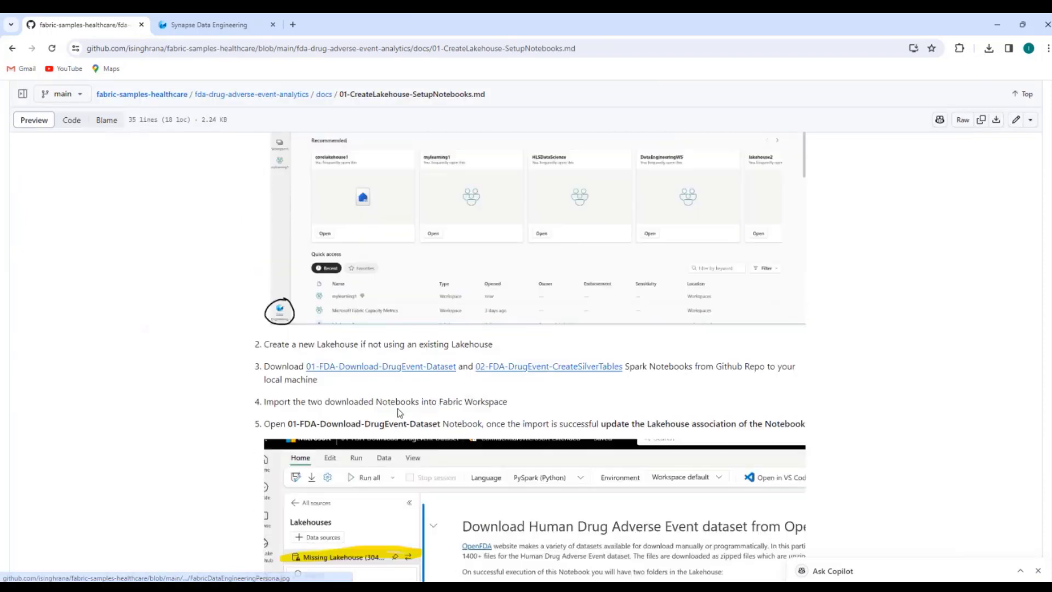
{"action": "left_click", "coordinate": [392, 367]}
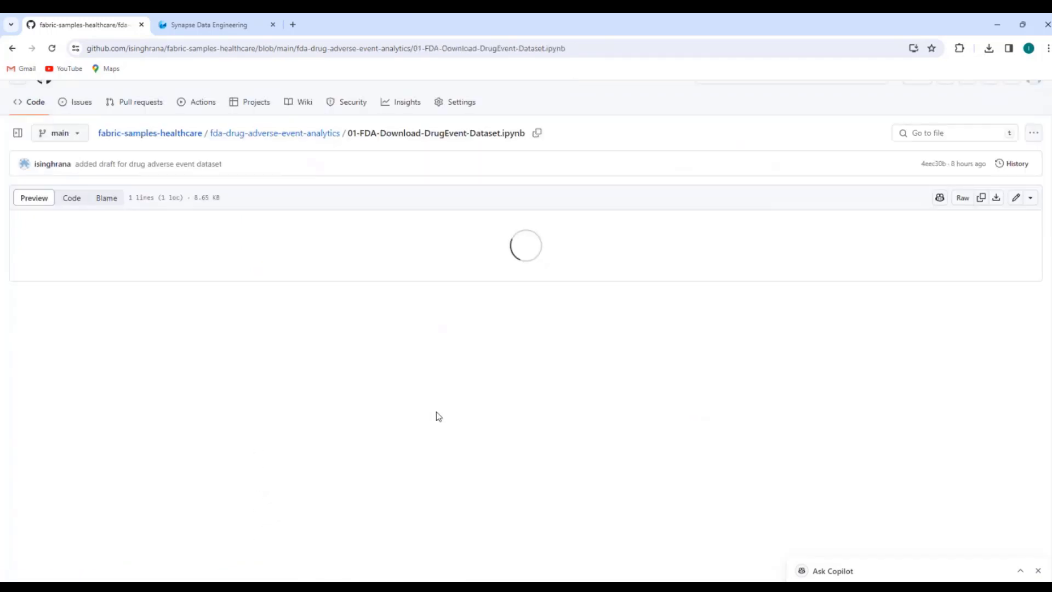
{"action": "left_click", "coordinate": [996, 201]}
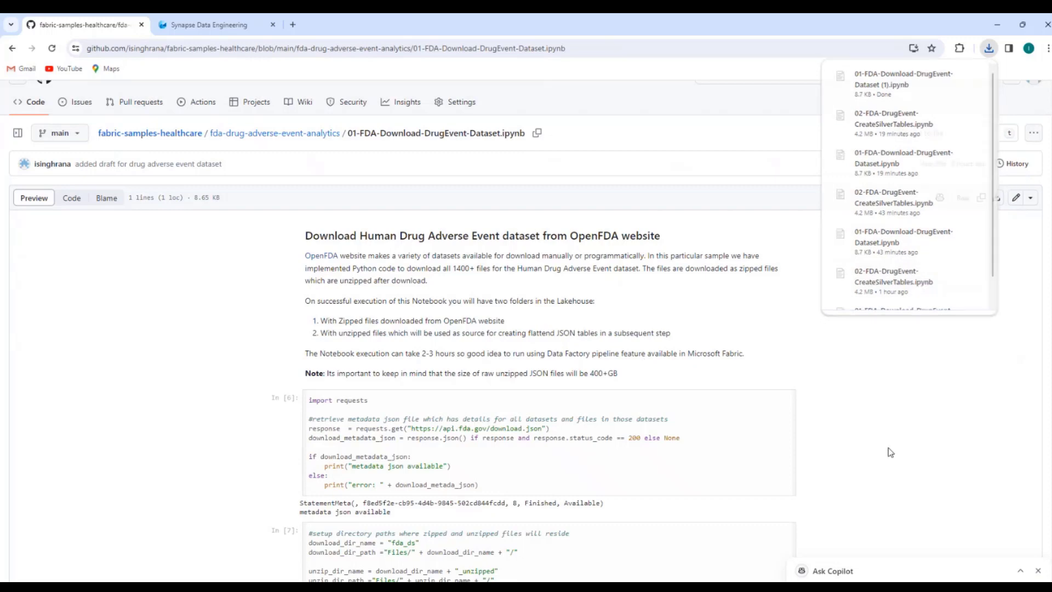
{"action": "left_click", "coordinate": [307, 135]}
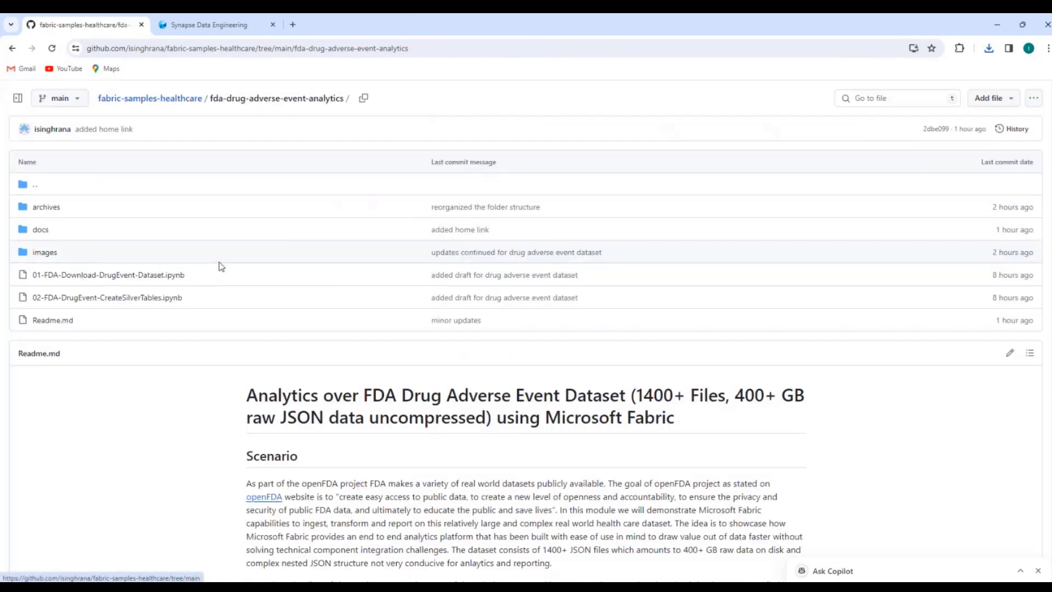
{"action": "left_click", "coordinate": [138, 300]}
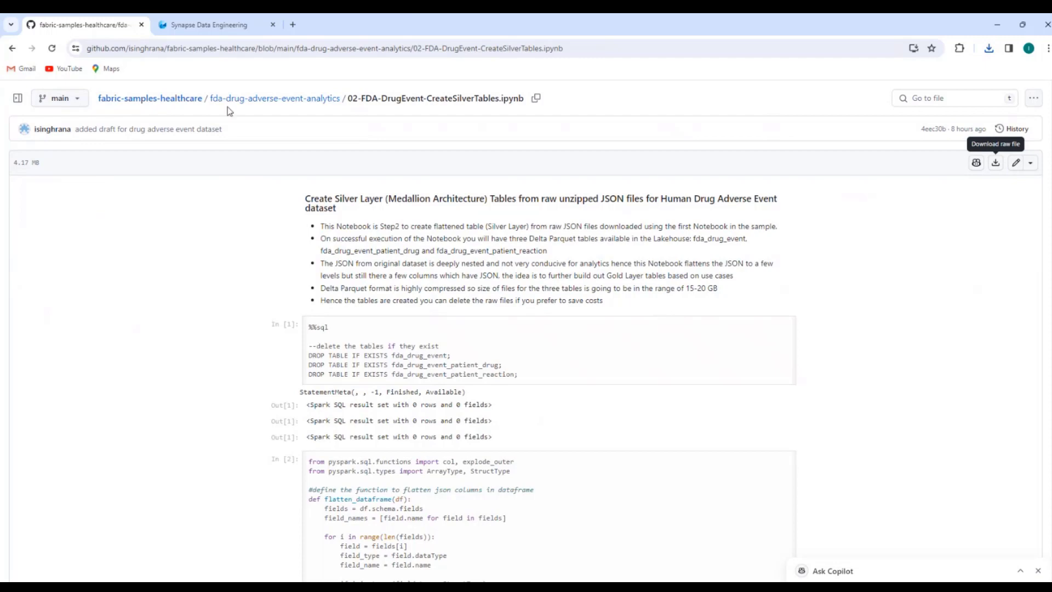
Import 01-FDA-Download-DrugEvent-Dataset.ipynb and 02-FDA-DrugEvent-CreateSilverTables.ipynb from Downloads via Import notebook
{"action": "left_click", "coordinate": [193, 23]}
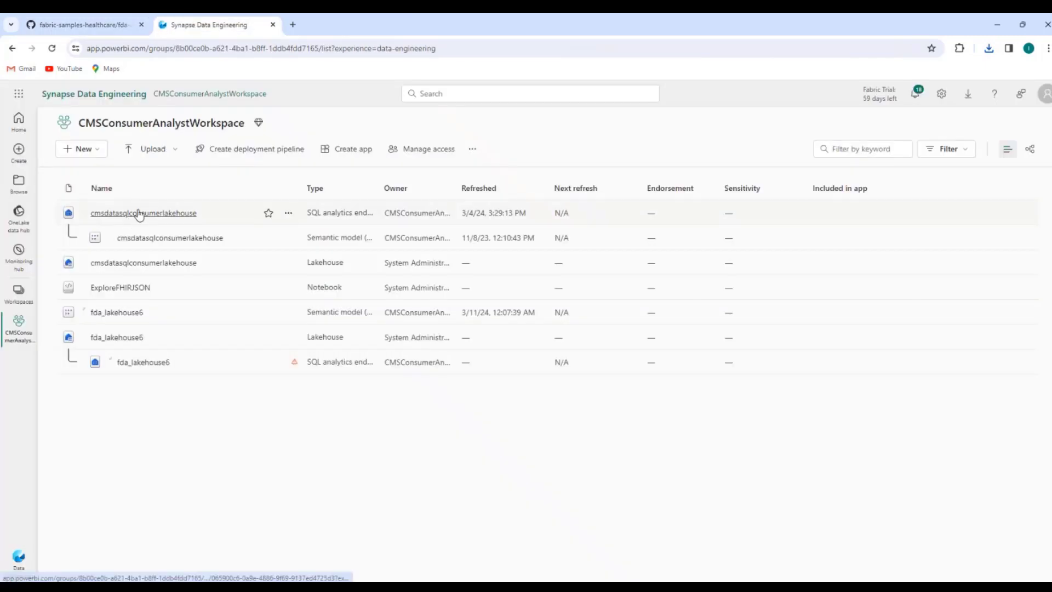
{"action": "left_click", "coordinate": [18, 120]}
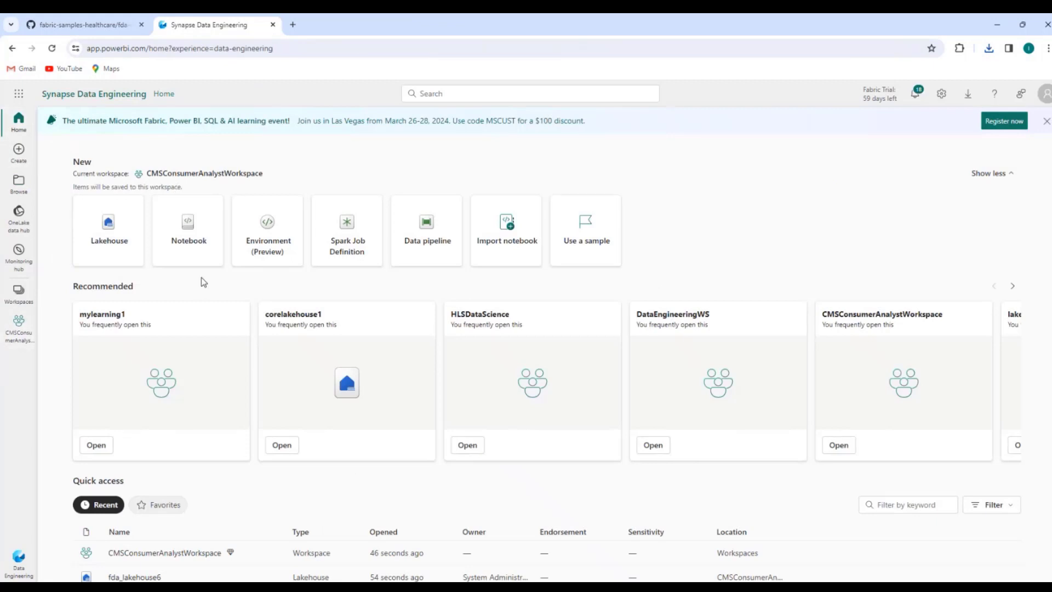
{"action": "left_click", "coordinate": [495, 245]}
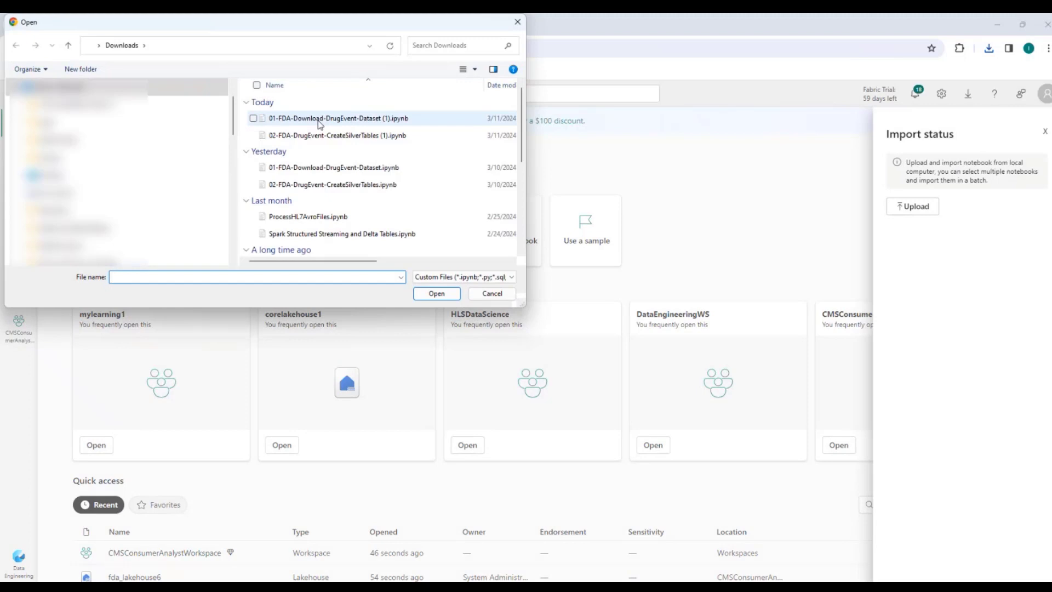
{"action": "left_click", "coordinate": [253, 118]}
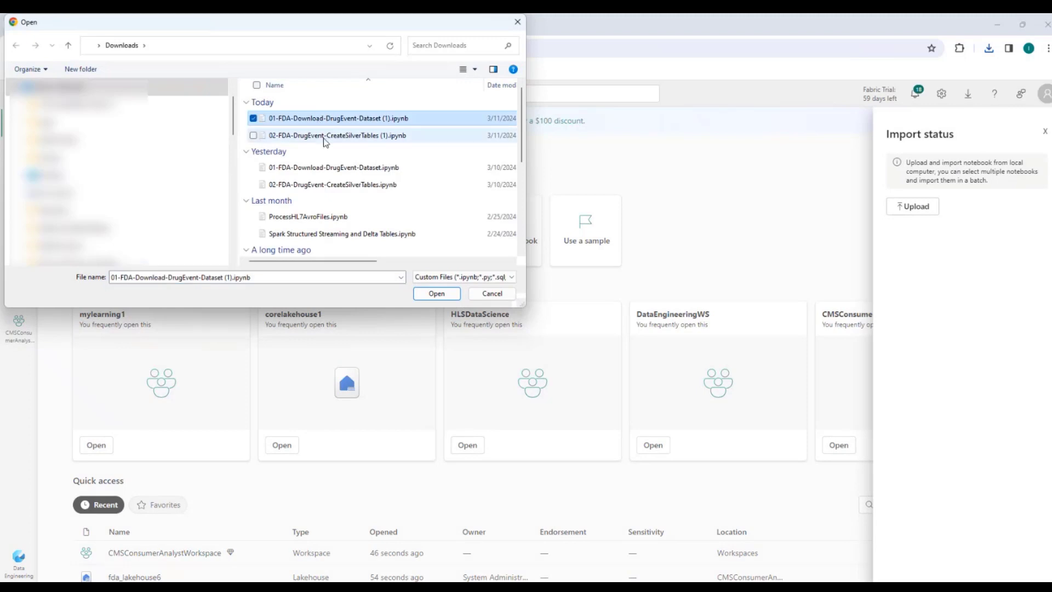
{"action": "left_click", "coordinate": [253, 117]}
{"action": "left_click", "coordinate": [294, 167]}
{"action": "left_click", "coordinate": [297, 184]}
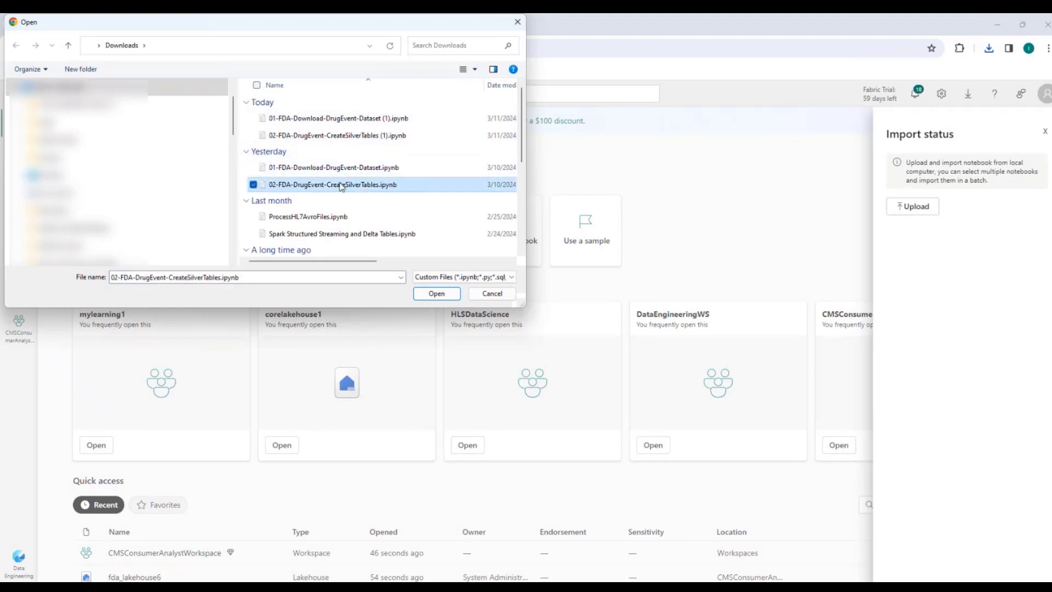
{"action": "left_click", "coordinate": [253, 167]}
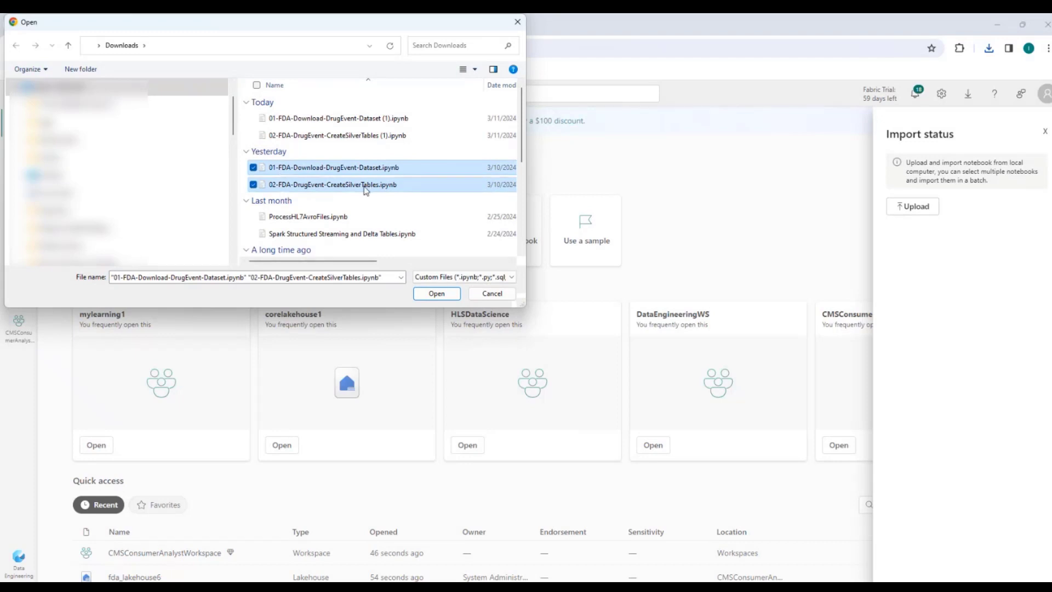
{"action": "left_click", "coordinate": [437, 294]}
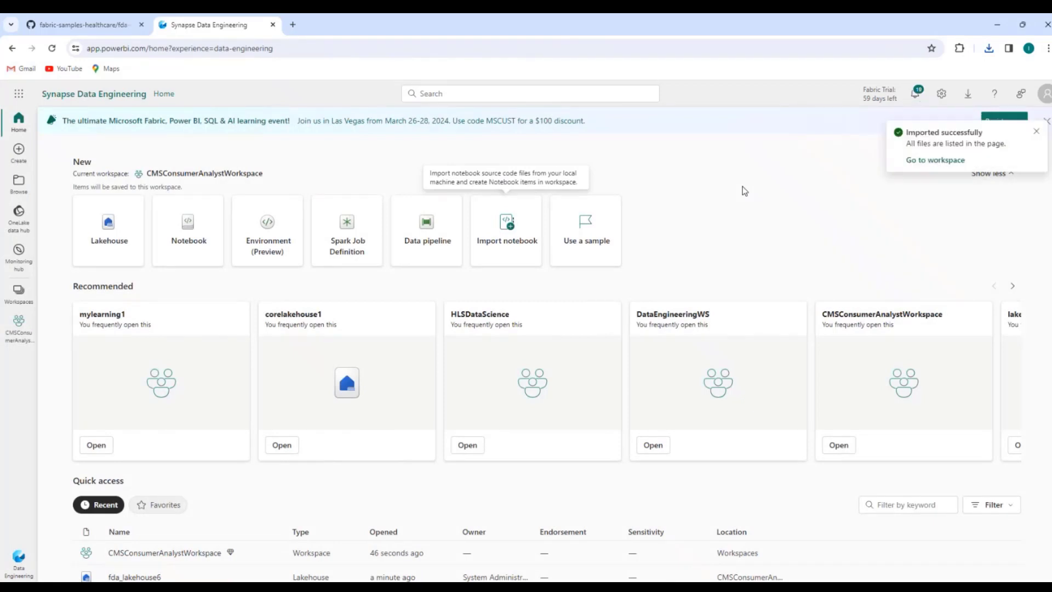
{"action": "left_click", "coordinate": [30, 333]}
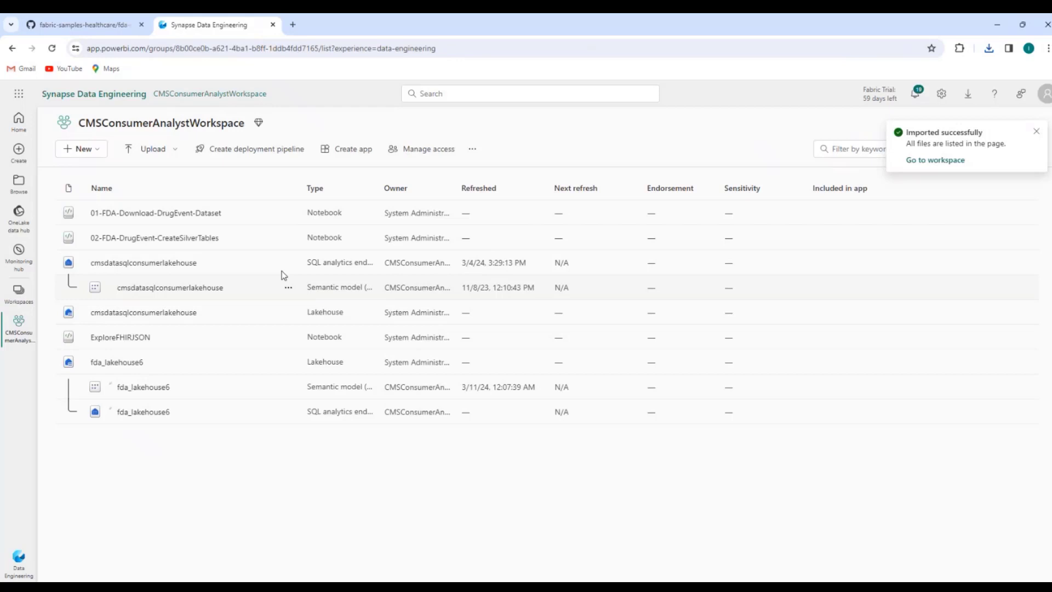
Open the 01-FDA-Download-DrugEvent-Dataset notebook and remove all of its attached lakehouses
{"action": "left_click", "coordinate": [189, 214]}
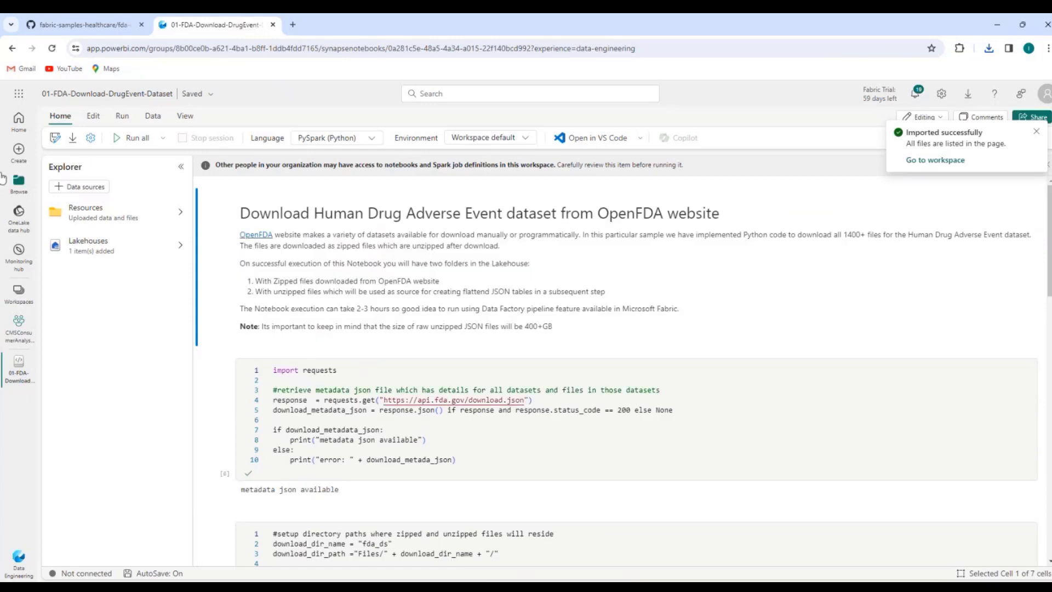
{"action": "left_click", "coordinate": [132, 249]}
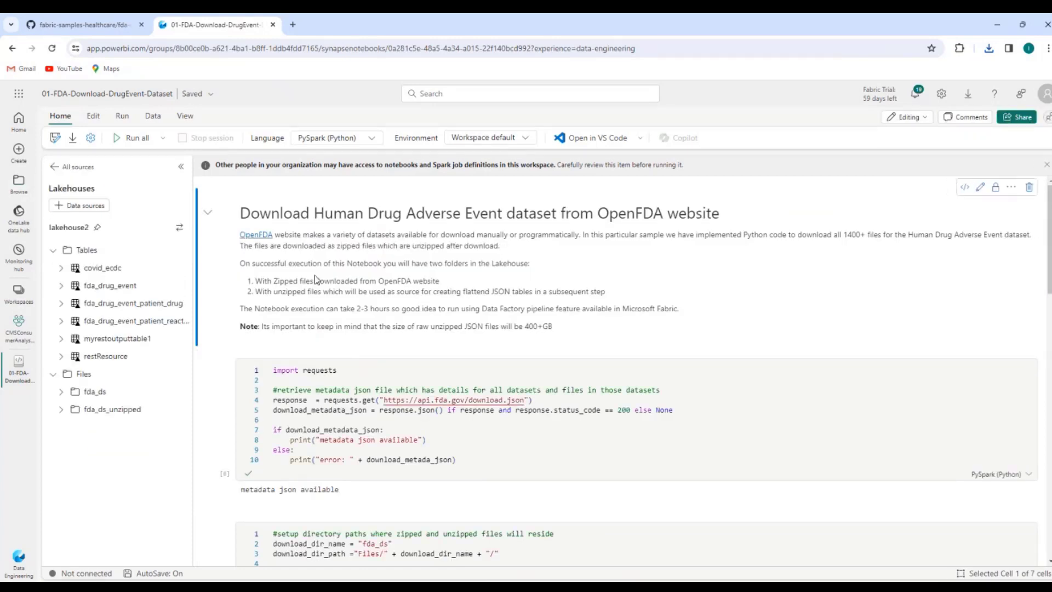
{"action": "left_click", "coordinate": [177, 234]}
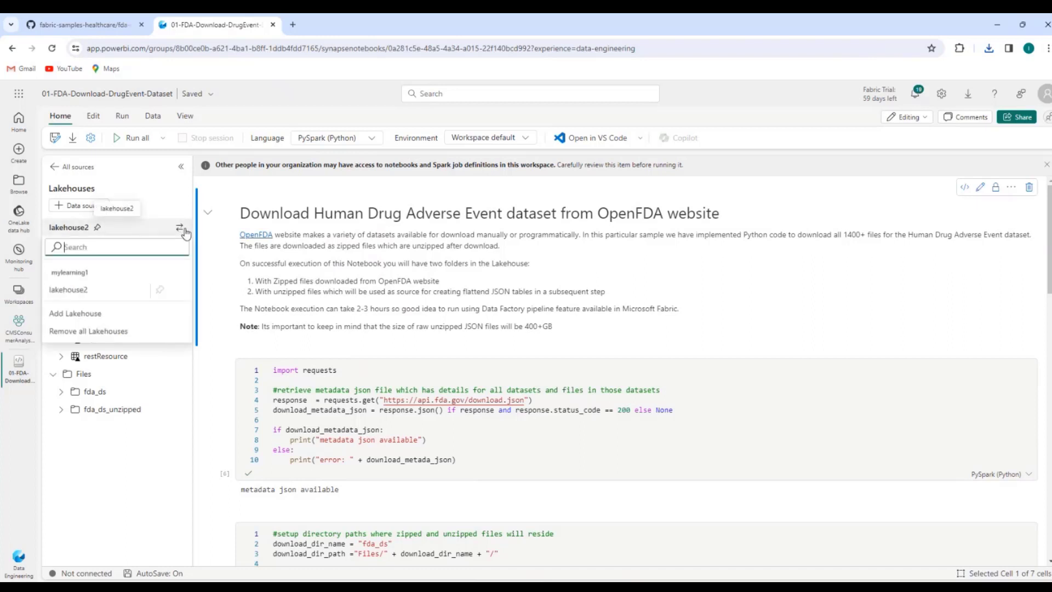
{"action": "left_click", "coordinate": [89, 332]}
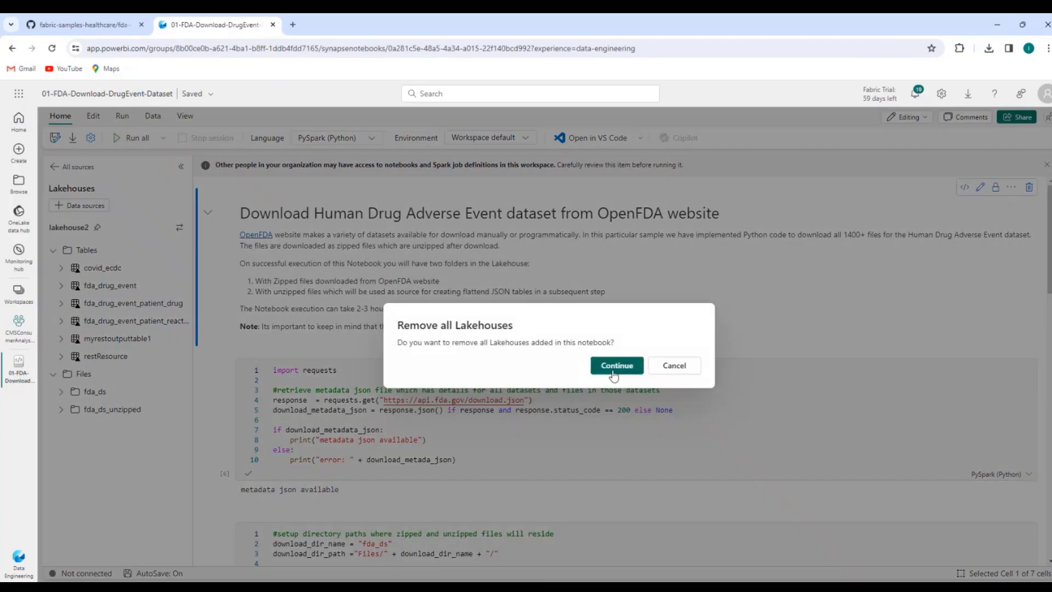
{"action": "left_click", "coordinate": [614, 373]}
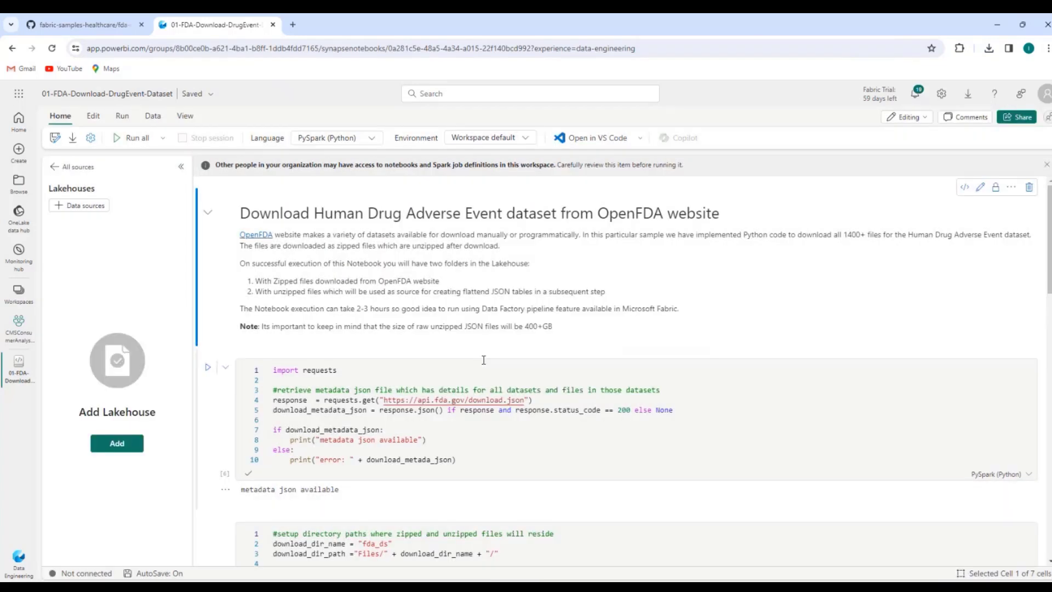
Attach the existing fda_lakehouse6 to the notebook and return to the workspace
{"action": "left_click", "coordinate": [117, 443]}
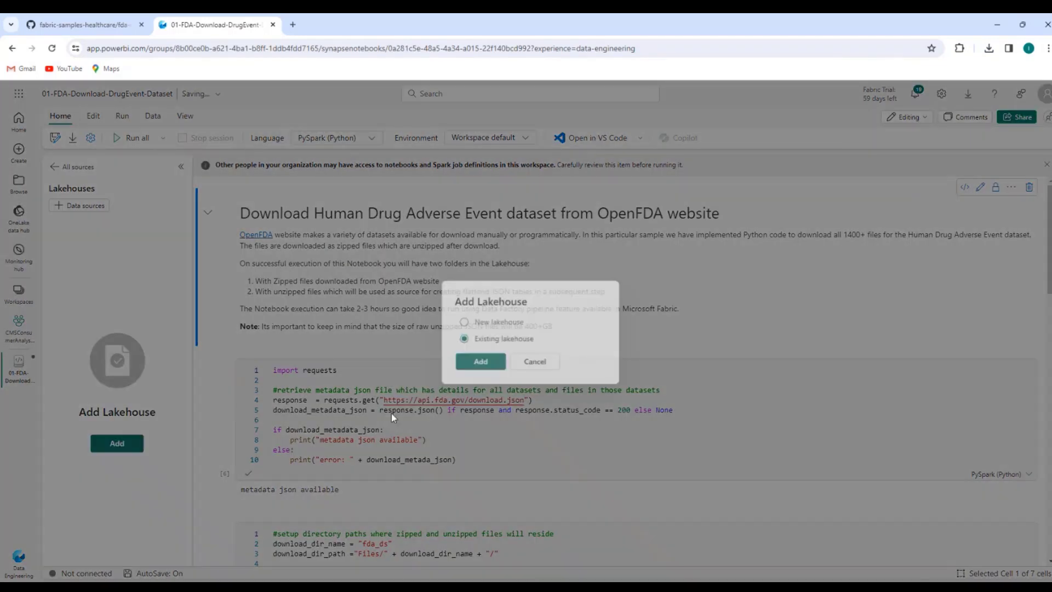
{"action": "left_click", "coordinate": [468, 340]}
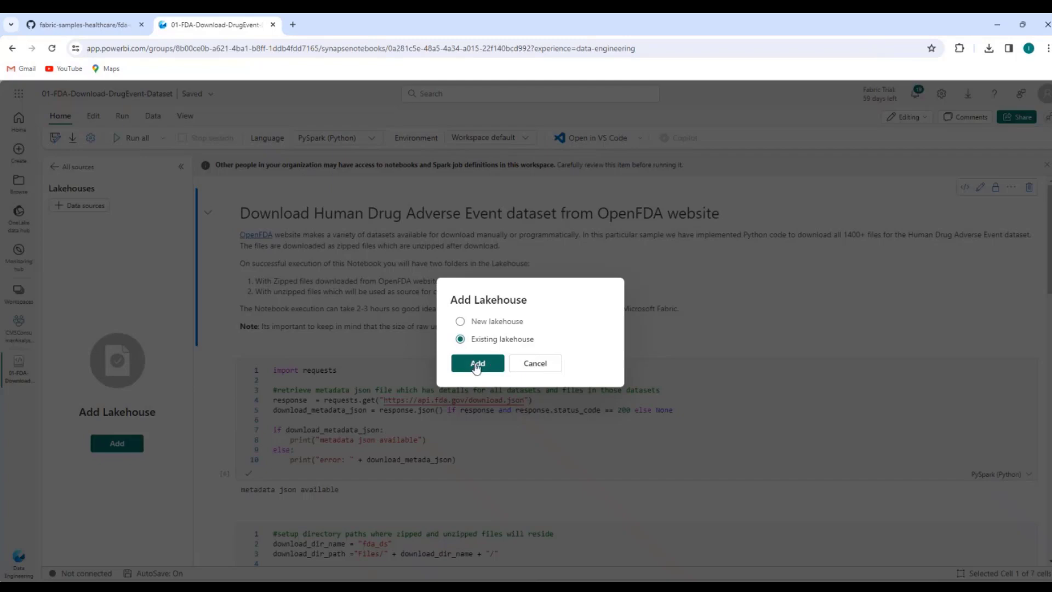
{"action": "left_click", "coordinate": [477, 362]}
{"action": "left_click", "coordinate": [224, 218]}
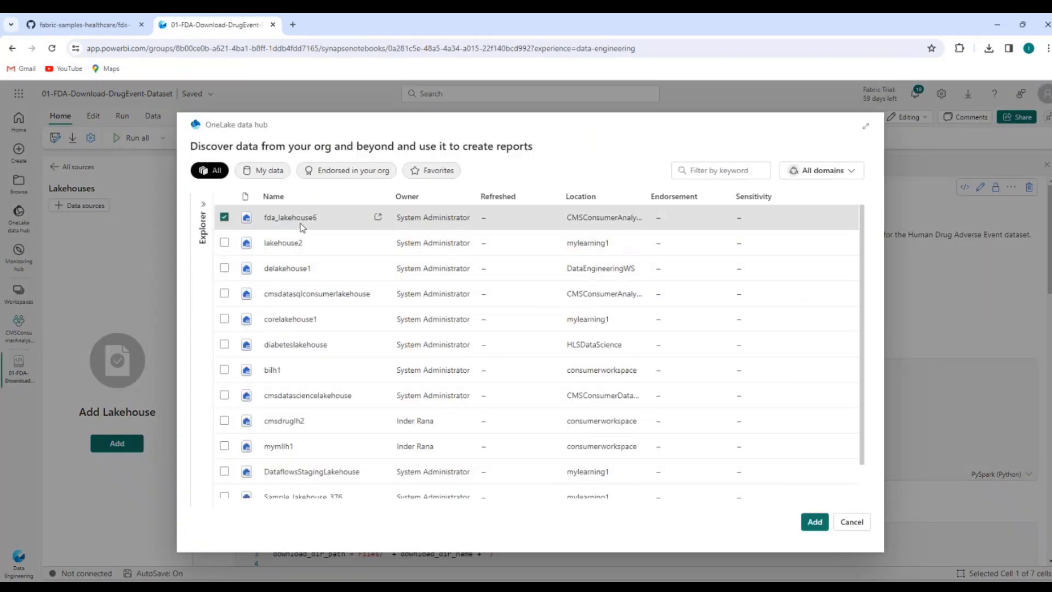
{"action": "left_click", "coordinate": [813, 522]}
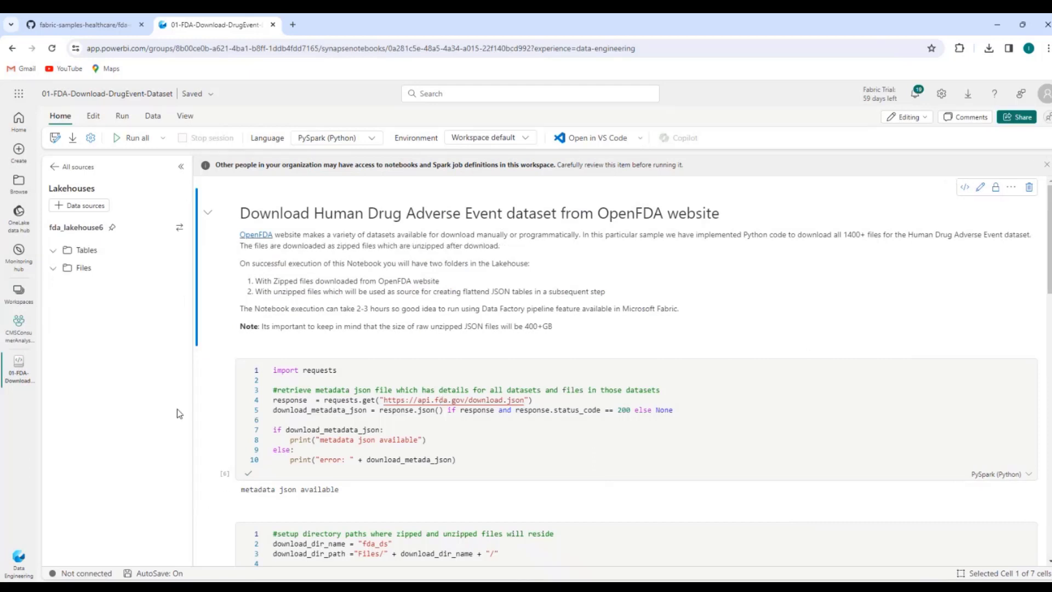
{"action": "left_click", "coordinate": [33, 357]}
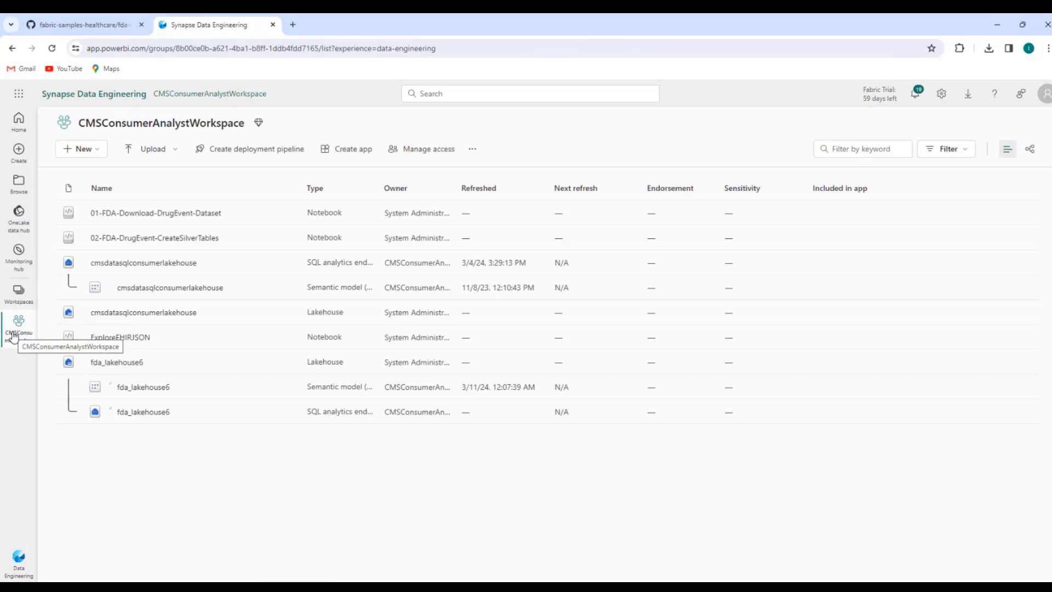
Open 02-FDA-DrugEvent-CreateSilverTables and detach lakehouse2 from it
{"action": "left_click", "coordinate": [132, 238]}
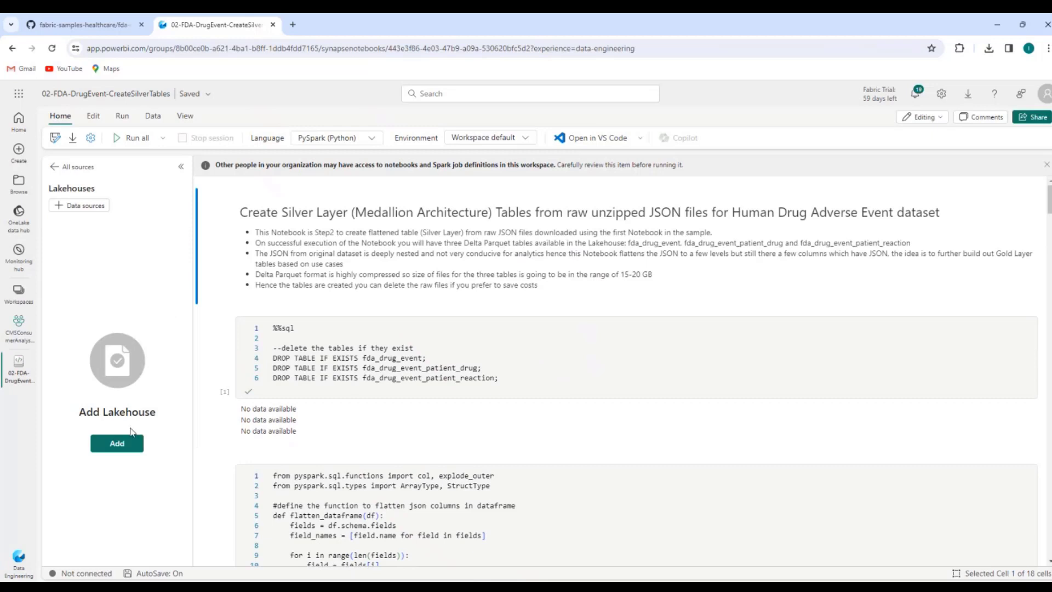
{"action": "left_click", "coordinate": [118, 443]}
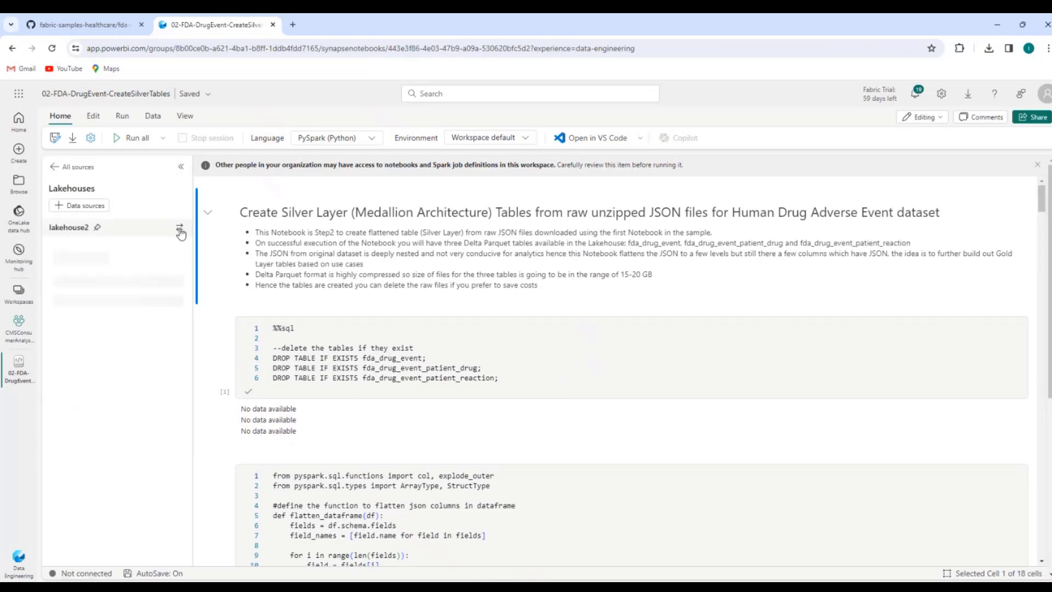
{"action": "left_click", "coordinate": [179, 229]}
{"action": "left_click", "coordinate": [261, 344]}
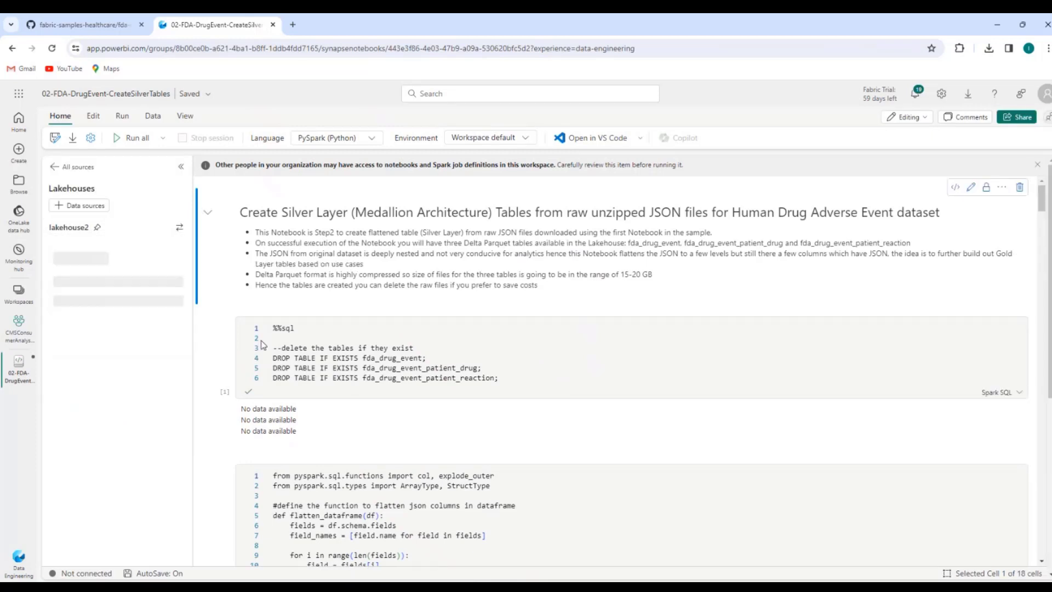
{"action": "left_click", "coordinate": [617, 365]}
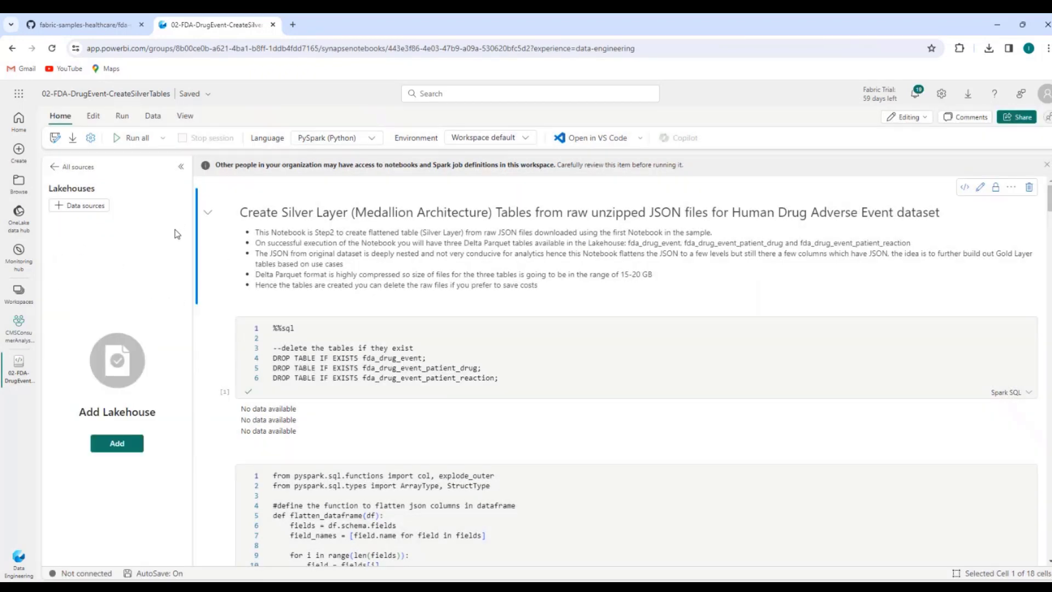
Attach the existing fda_lakehouse6 to the notebook and close it
{"action": "left_click", "coordinate": [116, 444]}
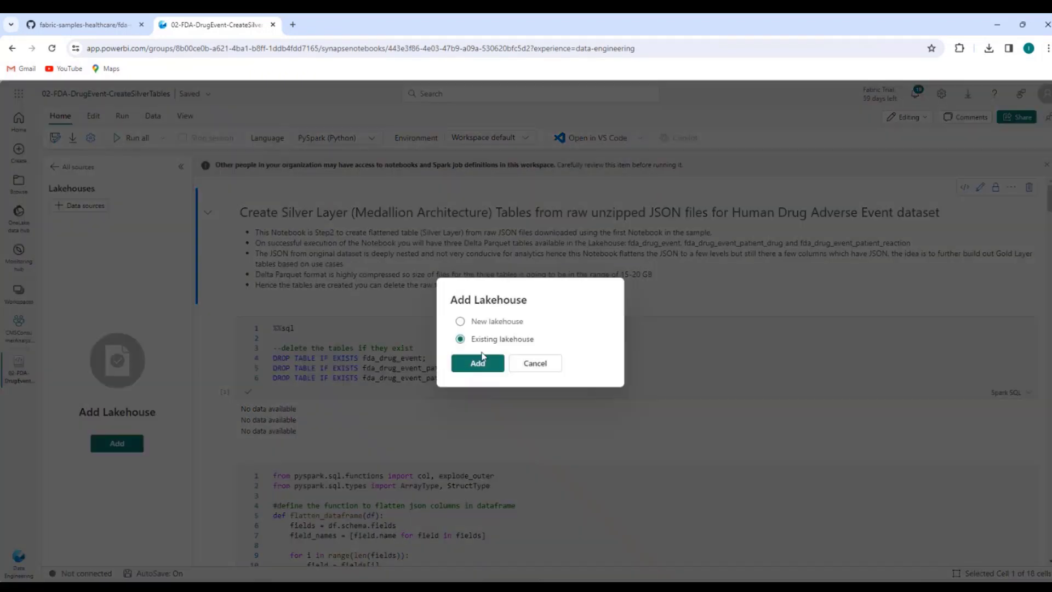
{"action": "left_click", "coordinate": [477, 362]}
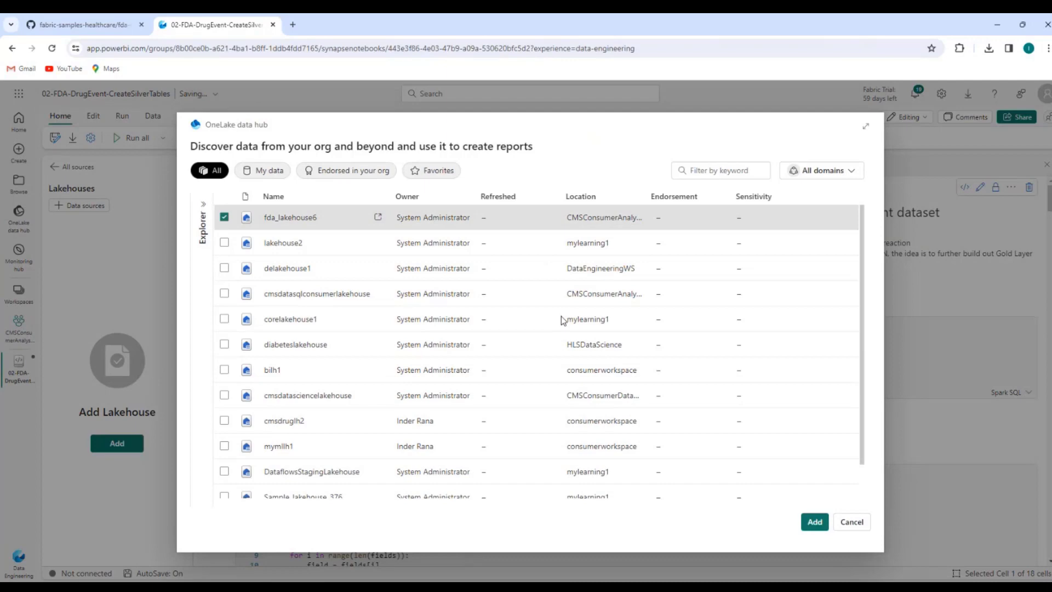
{"action": "left_click", "coordinate": [814, 521]}
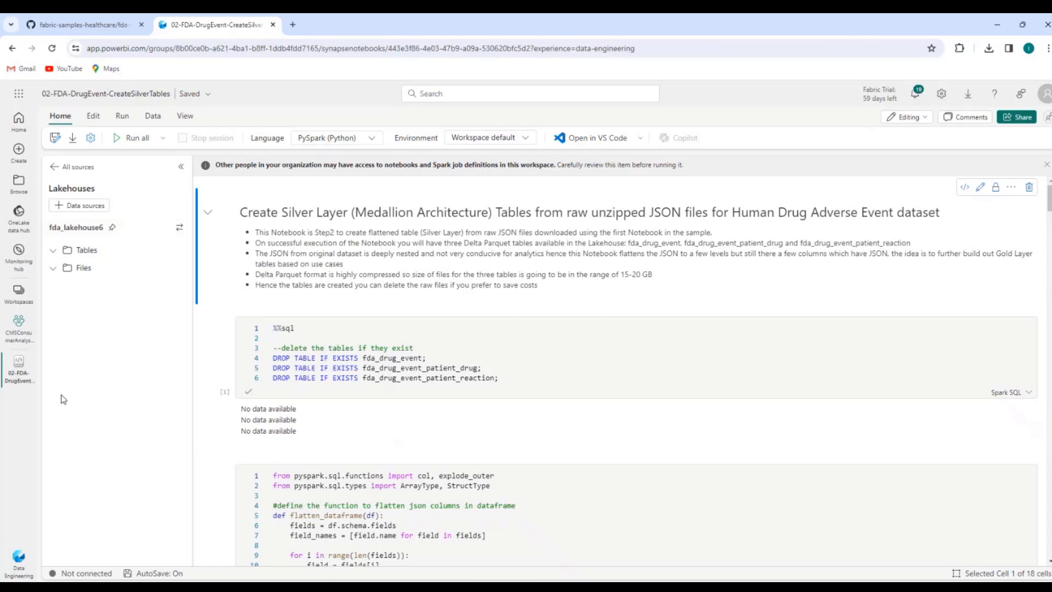
{"action": "left_click", "coordinate": [34, 358]}
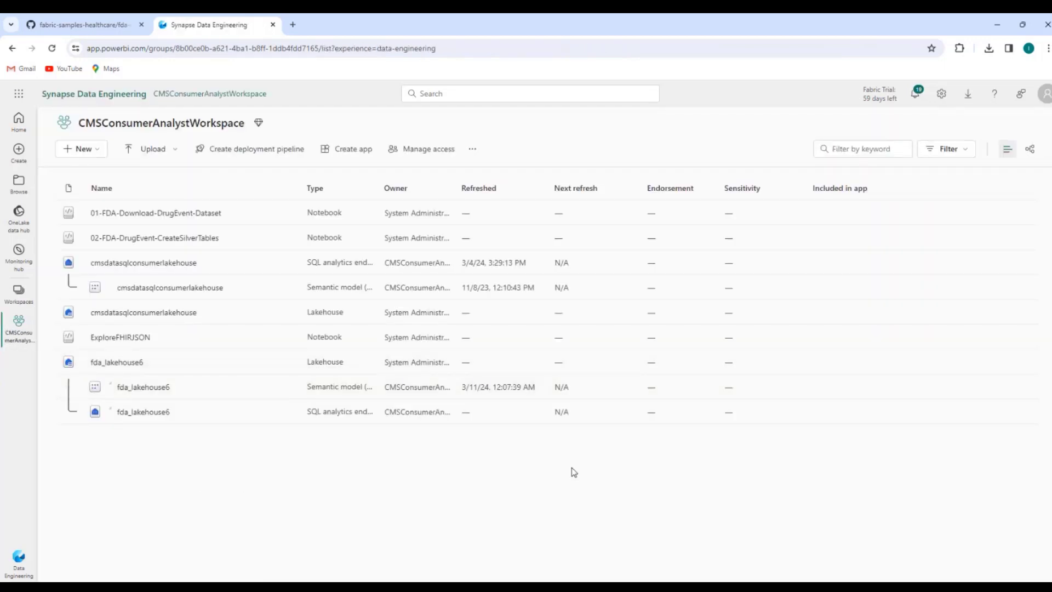
On GitHub, go to the fda-drug-adverse-event-analytics folder and open the lakehouse setup guide
{"action": "left_click", "coordinate": [80, 21]}
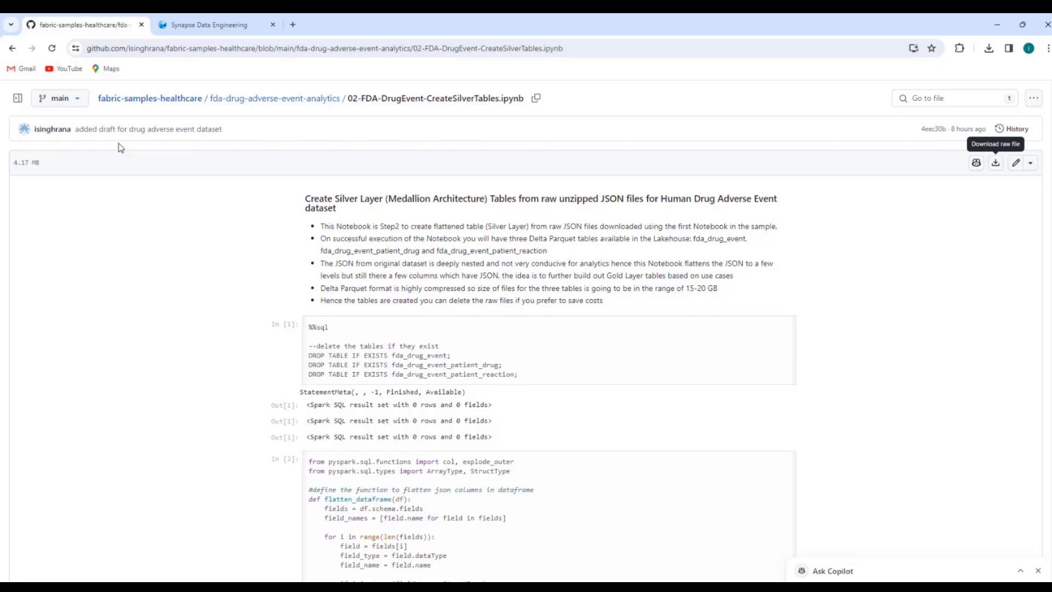
{"action": "left_click", "coordinate": [271, 100]}
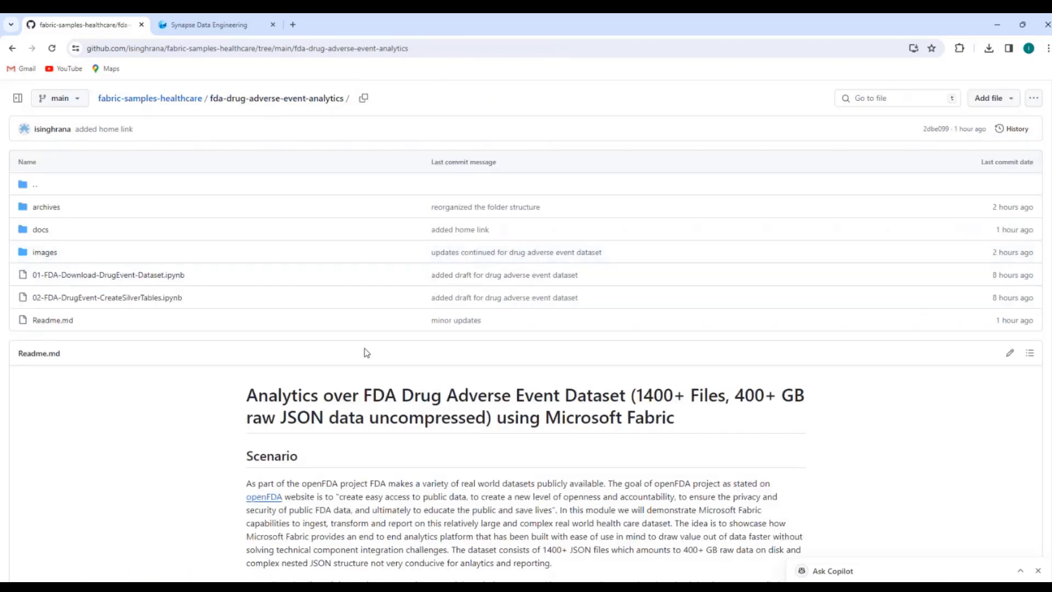
{"action": "scroll", "coordinate": [390, 441], "scroll_direction": "down", "scroll_amount": 20}
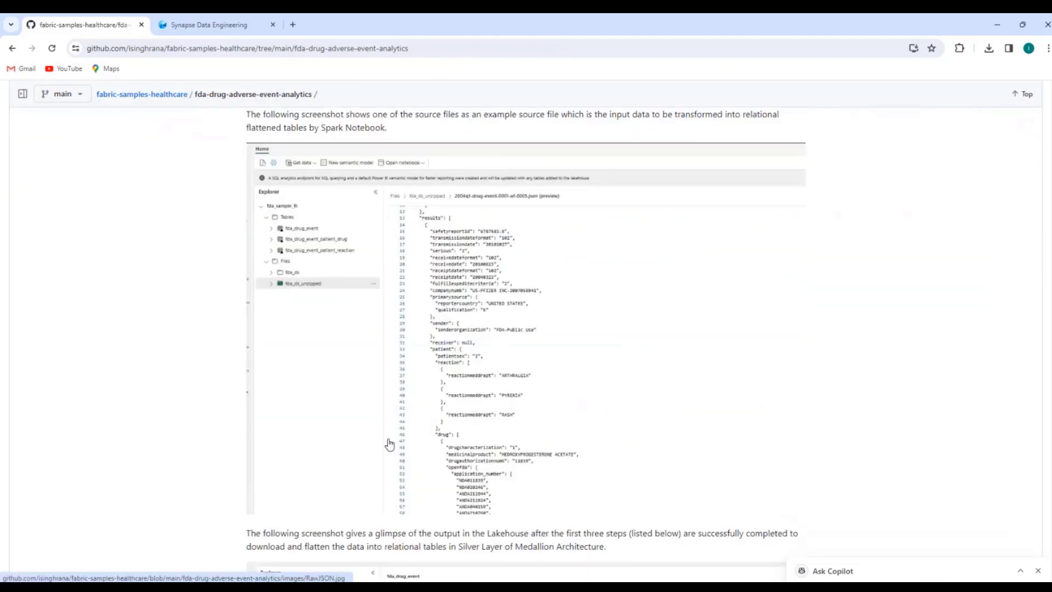
{"action": "scroll", "coordinate": [390, 444], "scroll_direction": "down", "scroll_amount": 2}
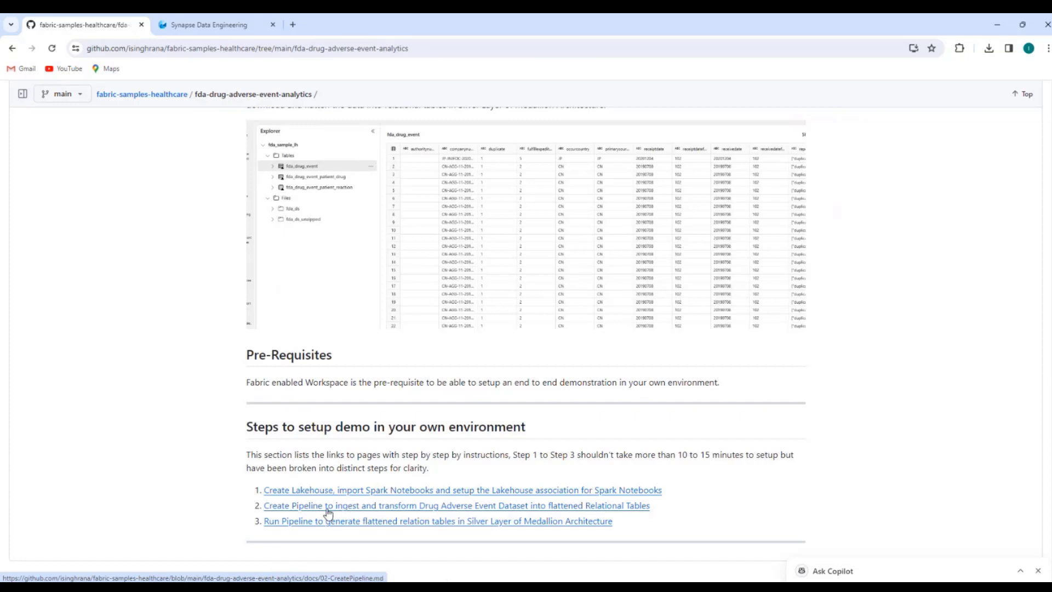
{"action": "left_click", "coordinate": [435, 493]}
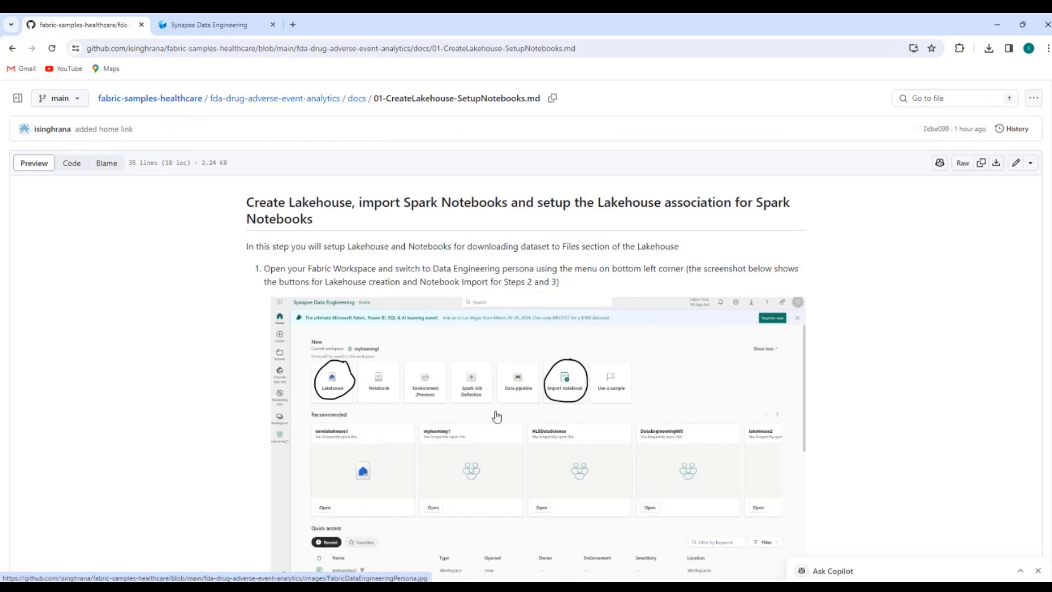
Read through the setup guide and continue to the 02-CreatePipeline.md page
{"action": "scroll", "coordinate": [390, 397], "scroll_direction": "down", "scroll_amount": 2}
{"action": "scroll", "coordinate": [390, 396], "scroll_direction": "down", "scroll_amount": 6}
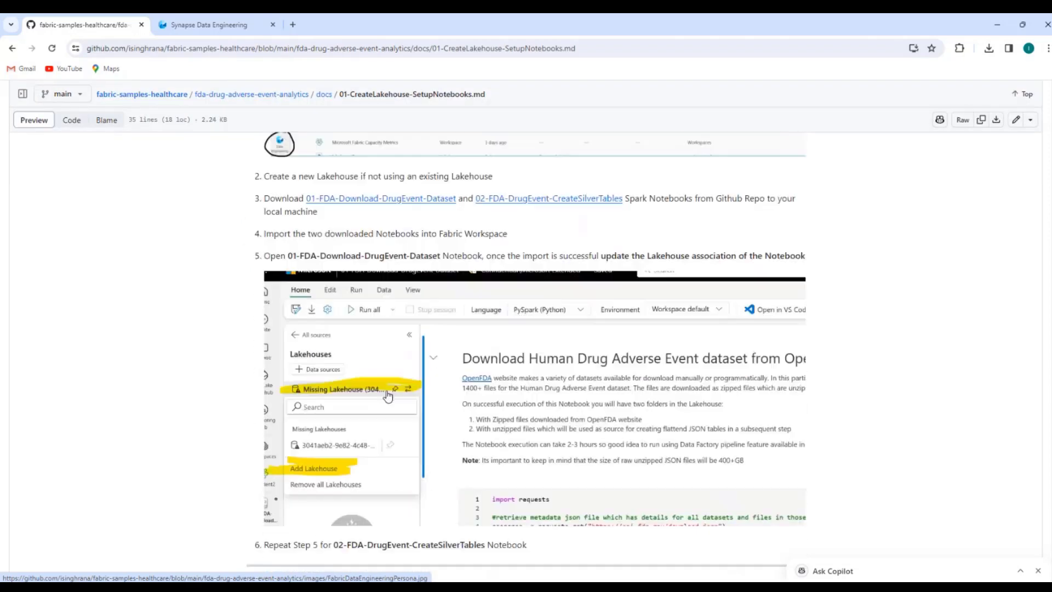
{"action": "scroll", "coordinate": [386, 394], "scroll_direction": "down", "scroll_amount": 3}
{"action": "scroll", "coordinate": [573, 290], "scroll_direction": "up", "scroll_amount": 2}
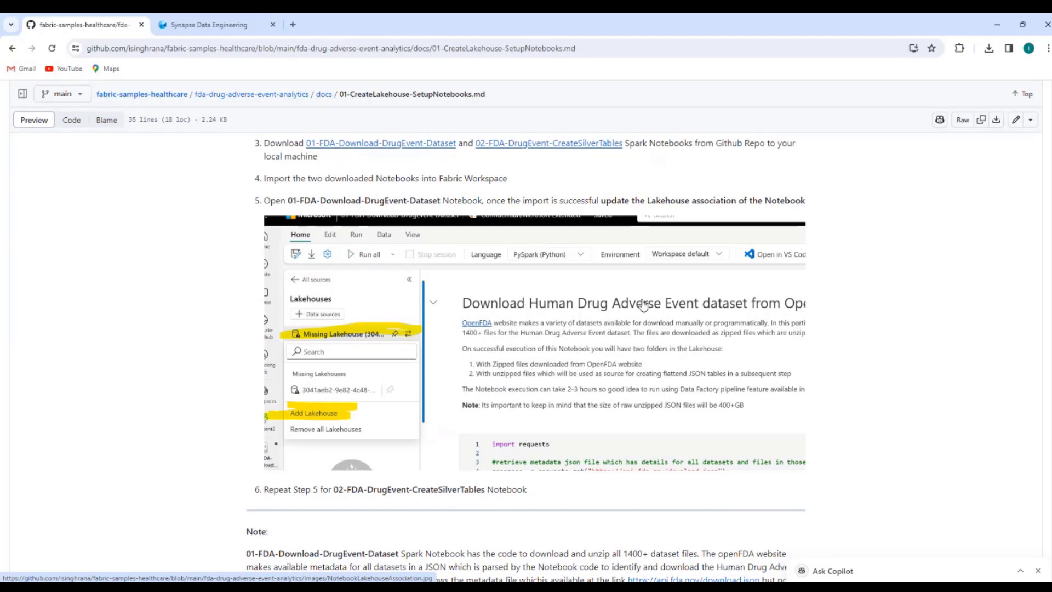
{"action": "scroll", "coordinate": [663, 419], "scroll_direction": "down", "scroll_amount": 5}
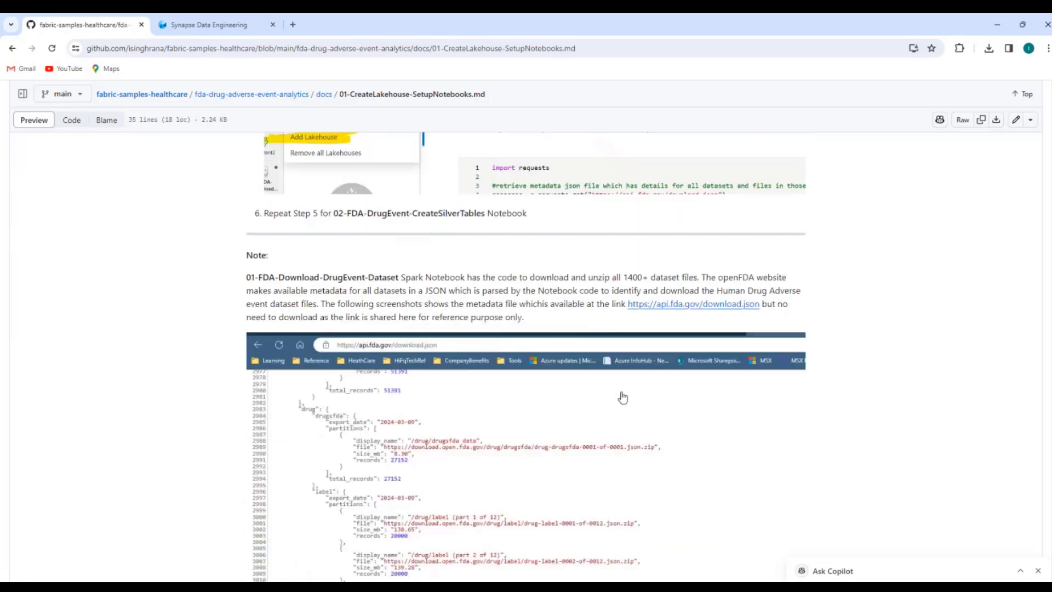
{"action": "scroll", "coordinate": [622, 398], "scroll_direction": "up", "scroll_amount": 2}
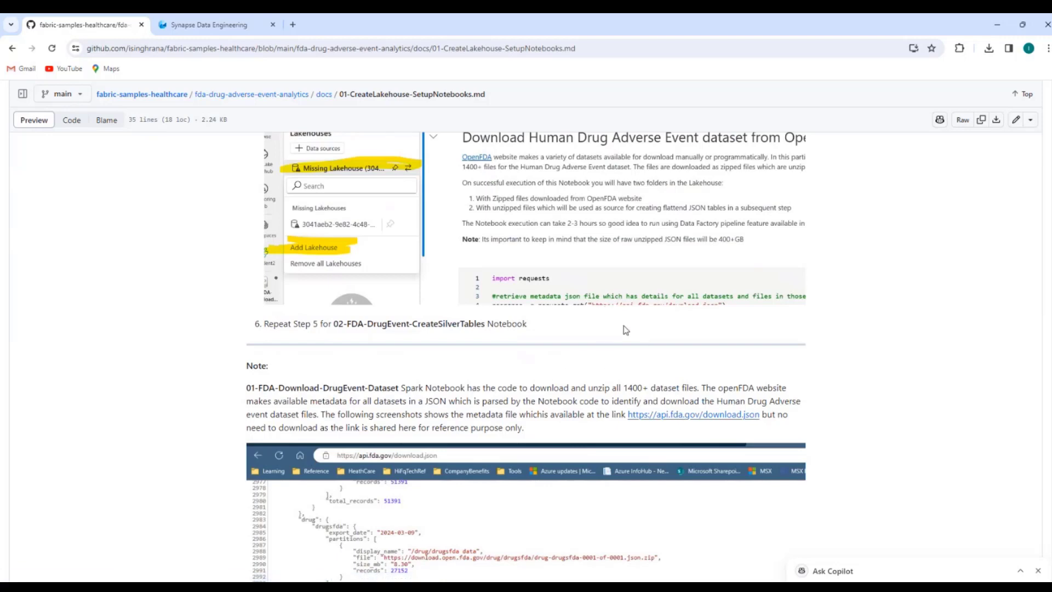
{"action": "scroll", "coordinate": [626, 383], "scroll_direction": "down", "scroll_amount": 1}
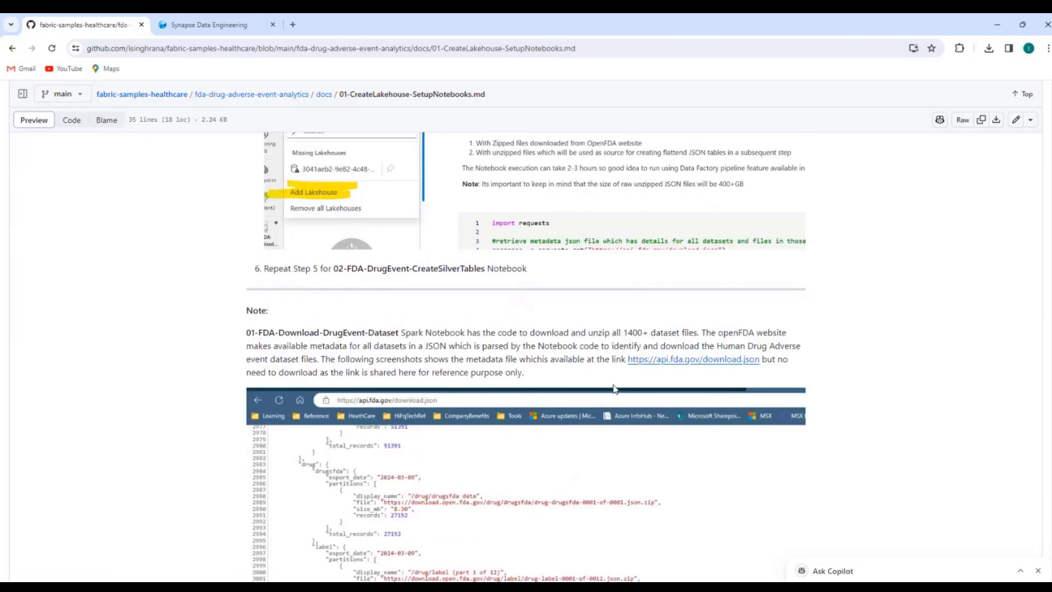
{"action": "scroll", "coordinate": [607, 383], "scroll_direction": "down", "scroll_amount": 1}
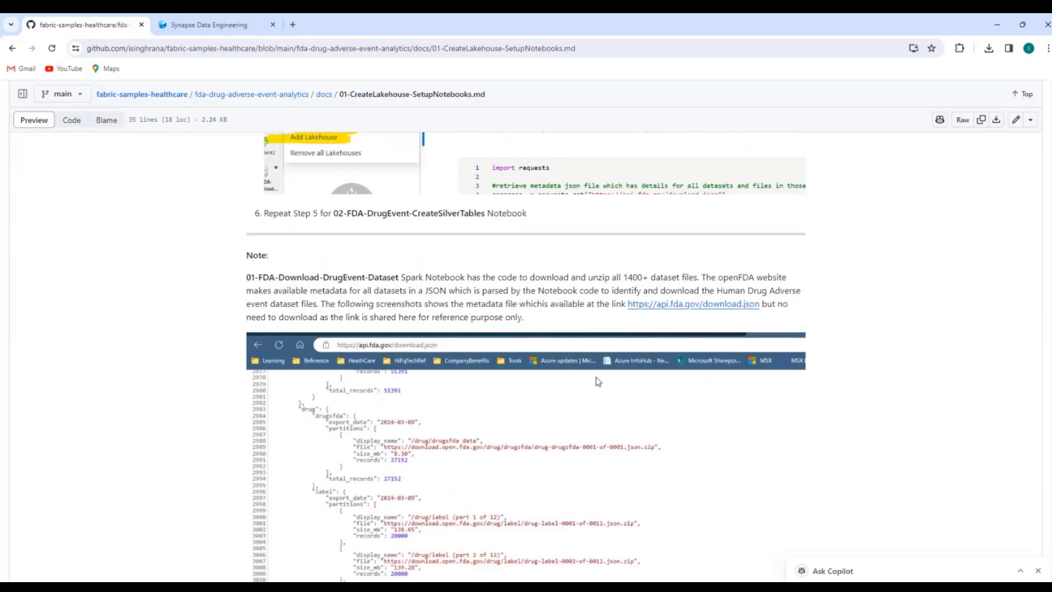
{"action": "scroll", "coordinate": [559, 452], "scroll_direction": "down", "scroll_amount": 3}
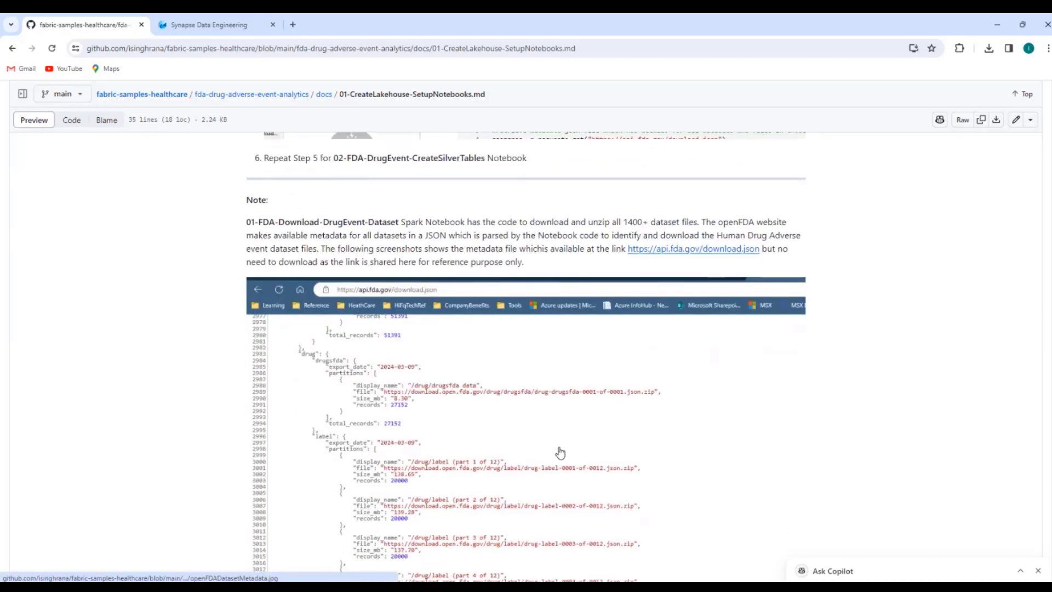
{"action": "scroll", "coordinate": [535, 432], "scroll_direction": "up", "scroll_amount": 1}
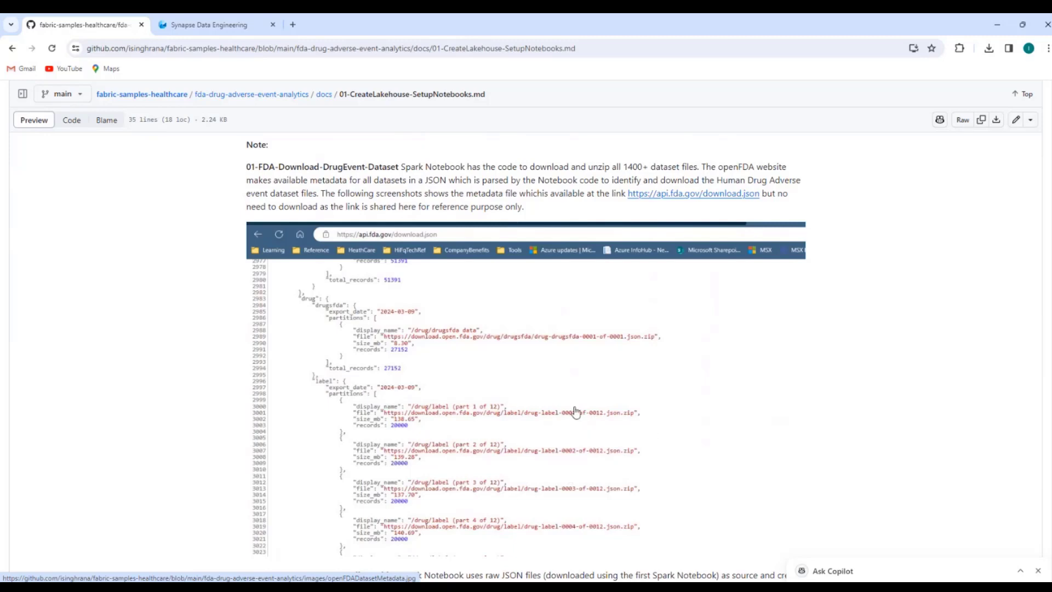
{"action": "scroll", "coordinate": [572, 463], "scroll_direction": "down", "scroll_amount": 1}
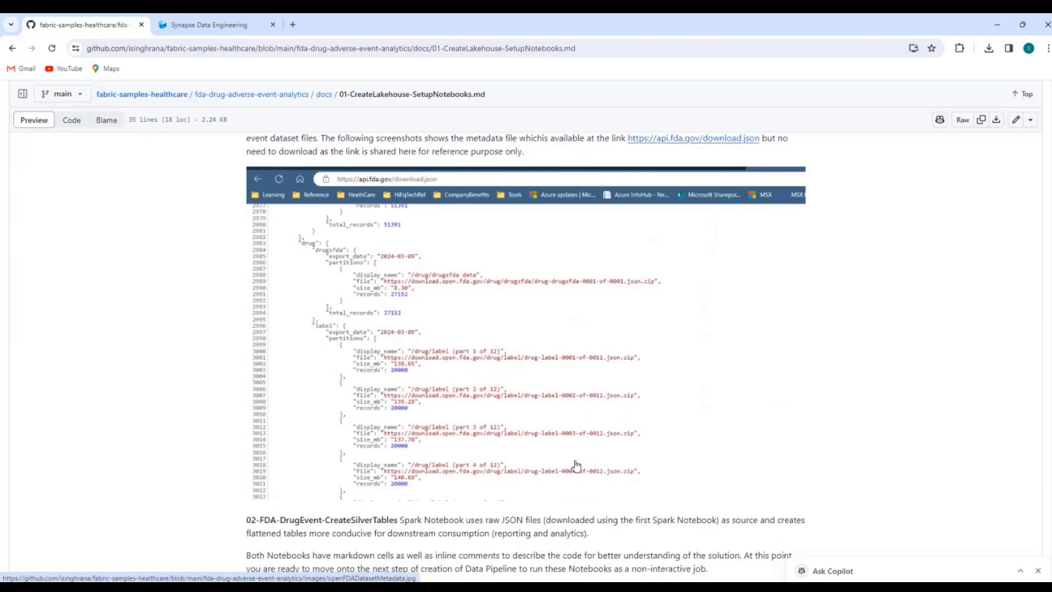
{"action": "scroll", "coordinate": [577, 466], "scroll_direction": "down", "scroll_amount": 1}
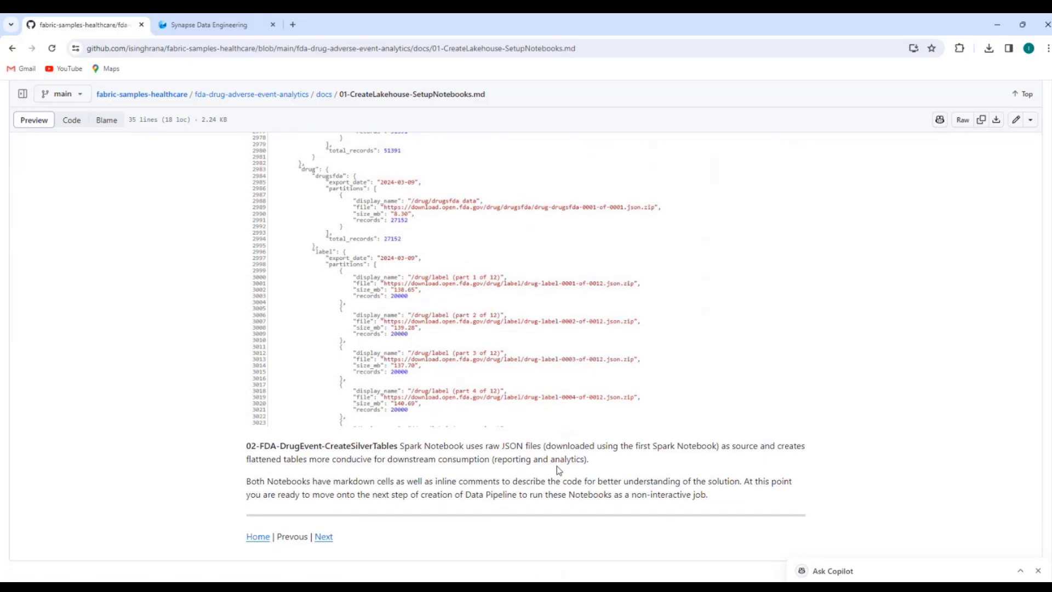
{"action": "left_click", "coordinate": [323, 537]}
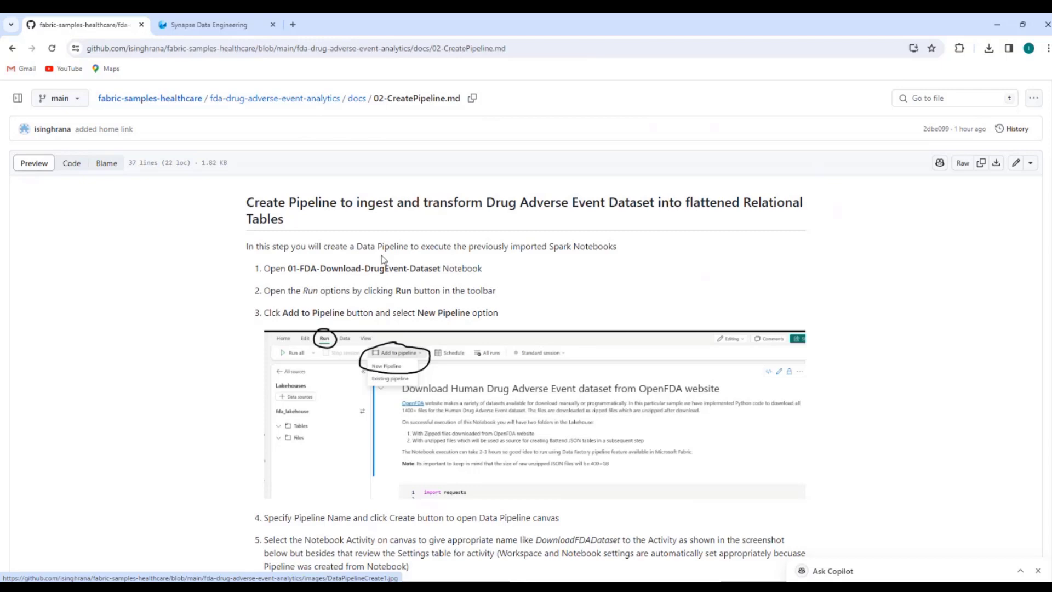
From the 01-FDA-Download-DrugEvent-Dataset notebook, create a new pipeline named FDA-Dataset-Pipeline6
{"action": "left_click", "coordinate": [198, 27]}
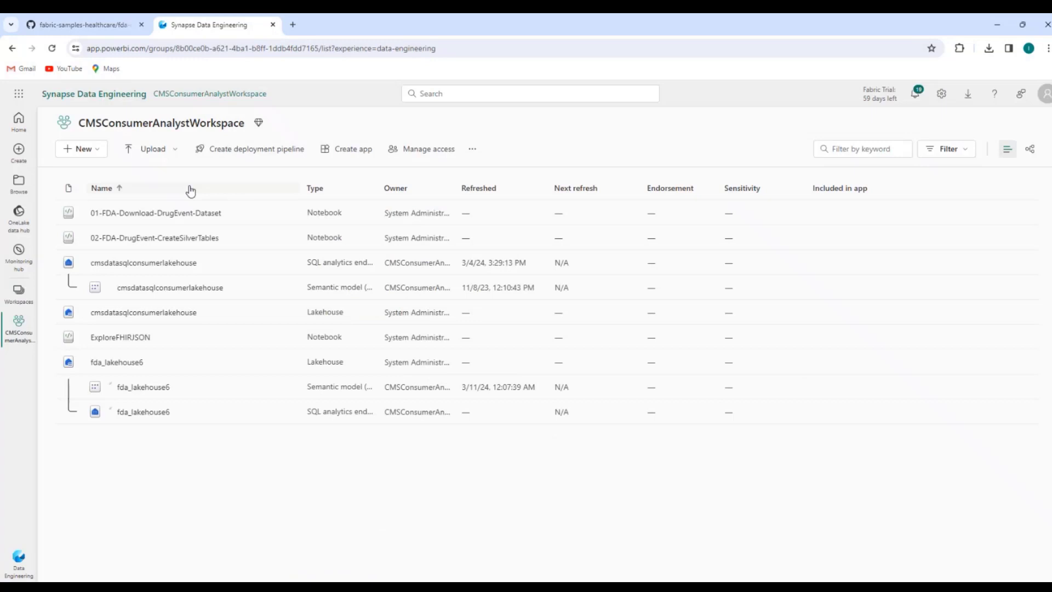
{"action": "left_click", "coordinate": [118, 216]}
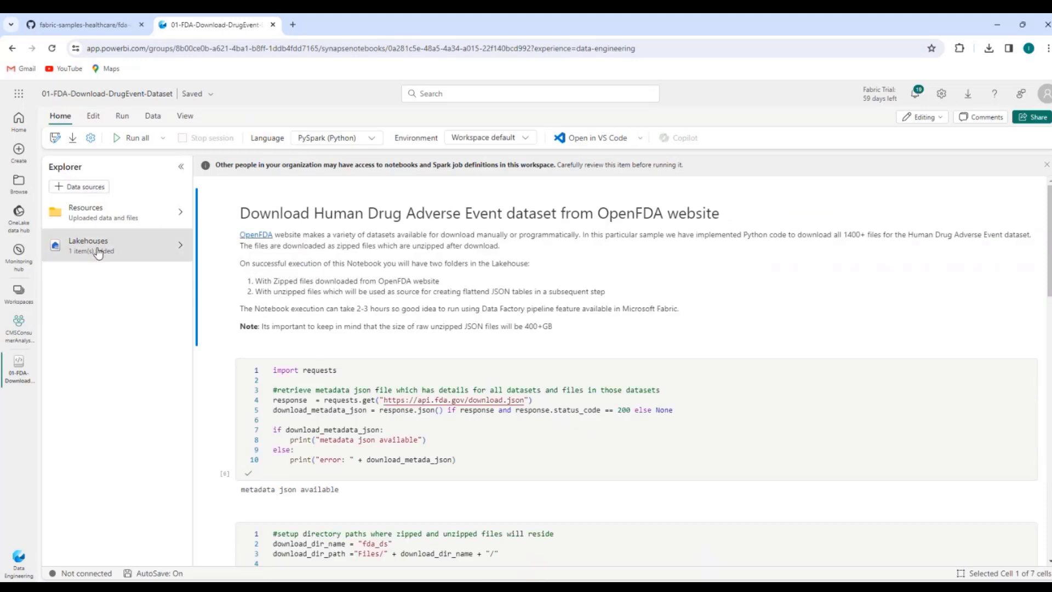
{"action": "left_click", "coordinate": [121, 117]}
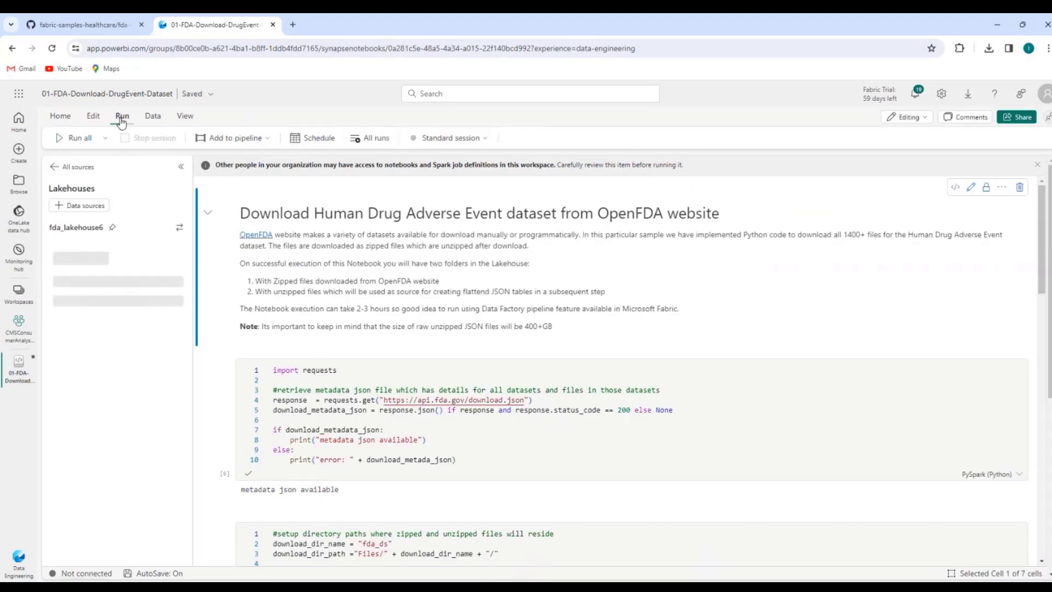
{"action": "left_click", "coordinate": [253, 137]}
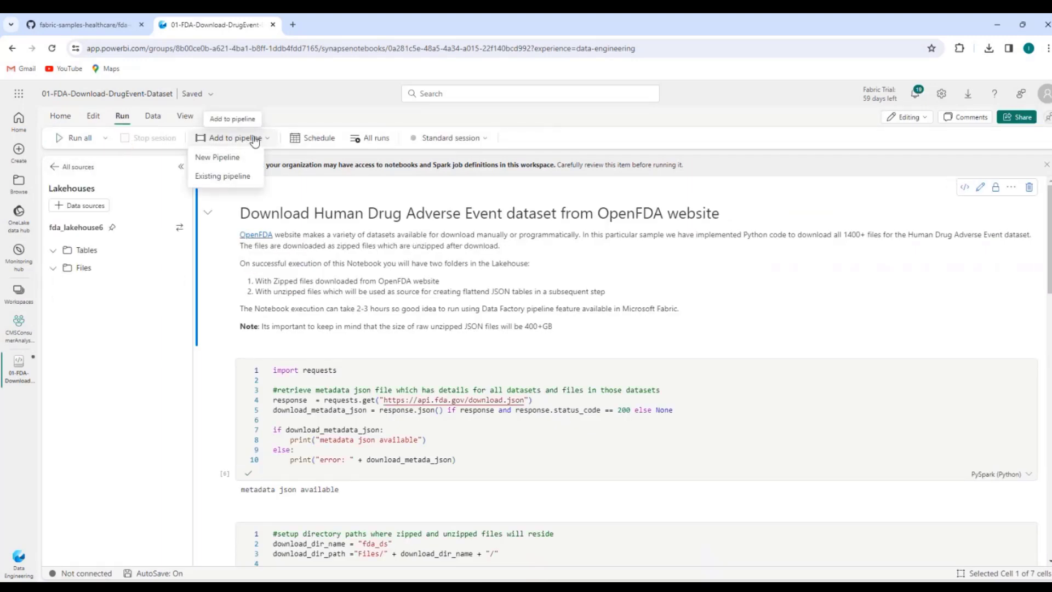
{"action": "left_click", "coordinate": [224, 159]}
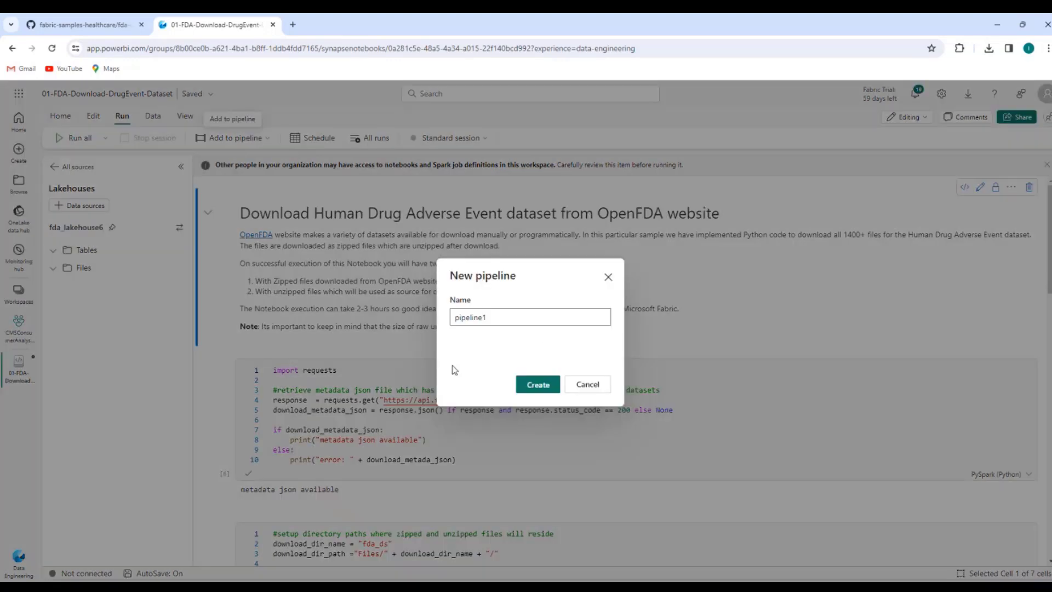
{"action": "double_click", "coordinate": [501, 315]}
{"action": "type", "text": "FDA"}
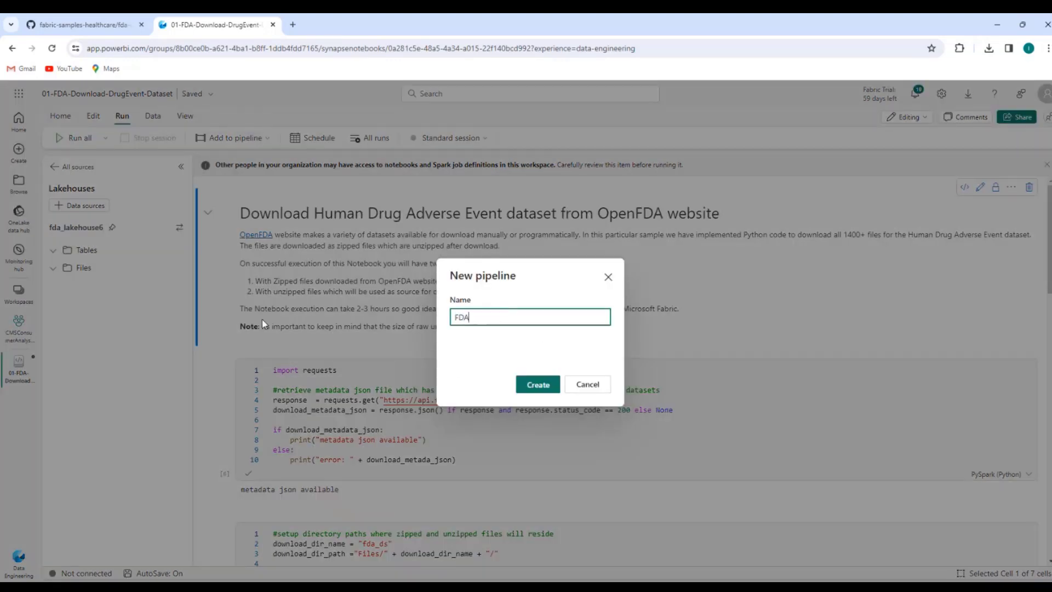
{"action": "type", "text": "-DAtaset-Pipeline6"}
{"action": "left_click", "coordinate": [538, 385]}
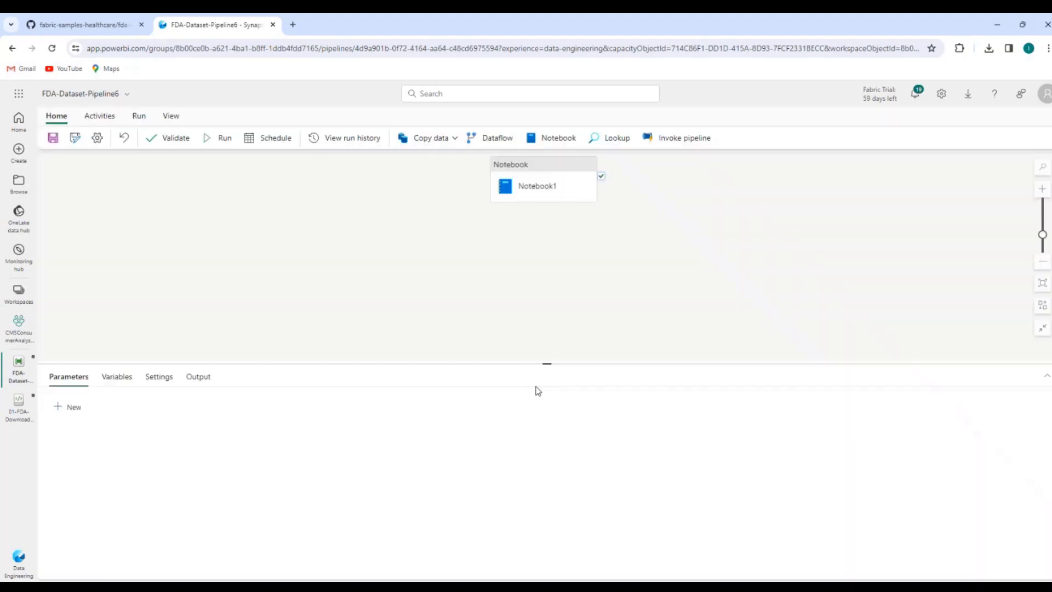
Rename the Notebook1 activity to DownloadFDADataset and verify its Settings workspace and notebook
{"action": "left_click", "coordinate": [533, 181]}
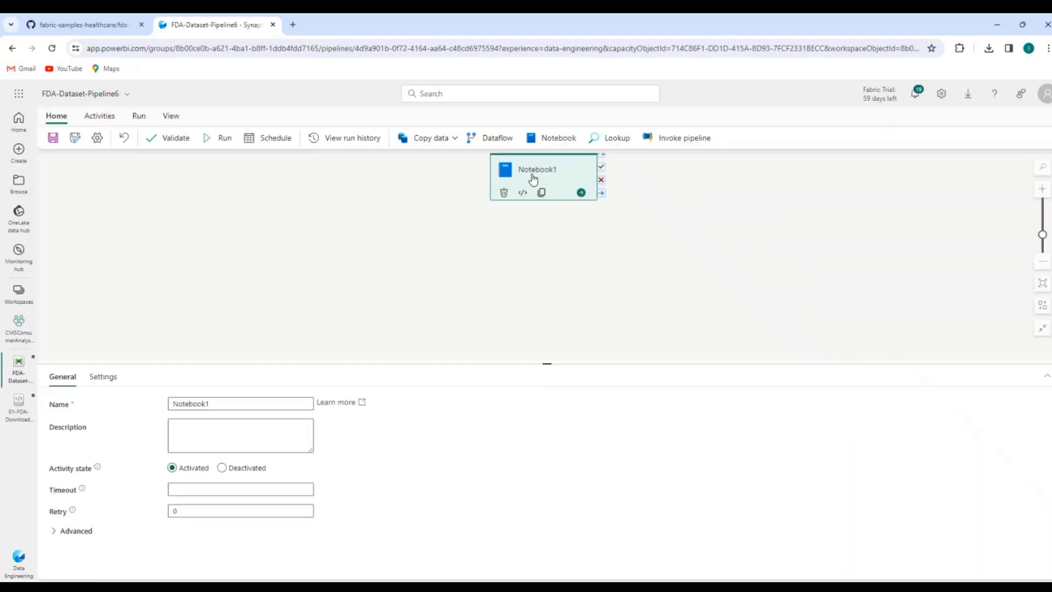
{"action": "left_click_drag", "start_coordinate": [533, 181], "coordinate": [299, 254]}
{"action": "left_click_drag", "start_coordinate": [218, 403], "coordinate": [169, 417]}
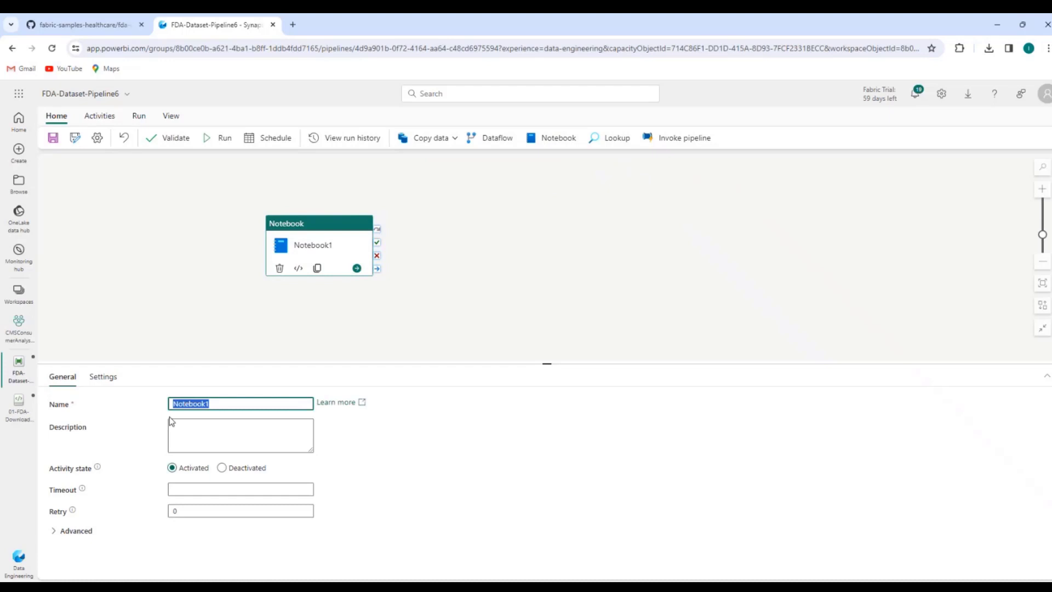
{"action": "type", "text": "DownloadFDADataset"}
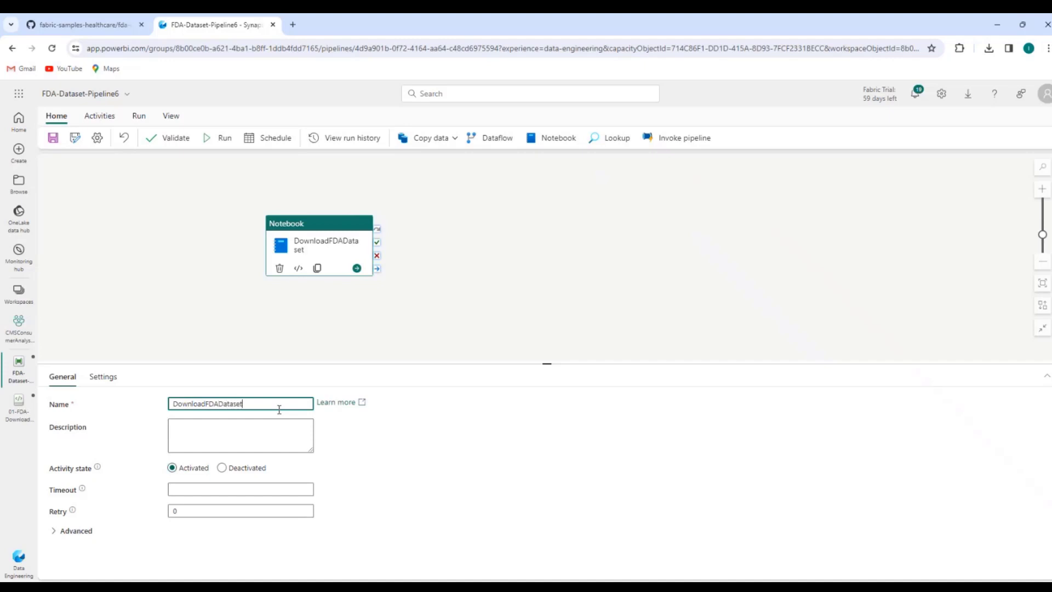
{"action": "left_click", "coordinate": [104, 377]}
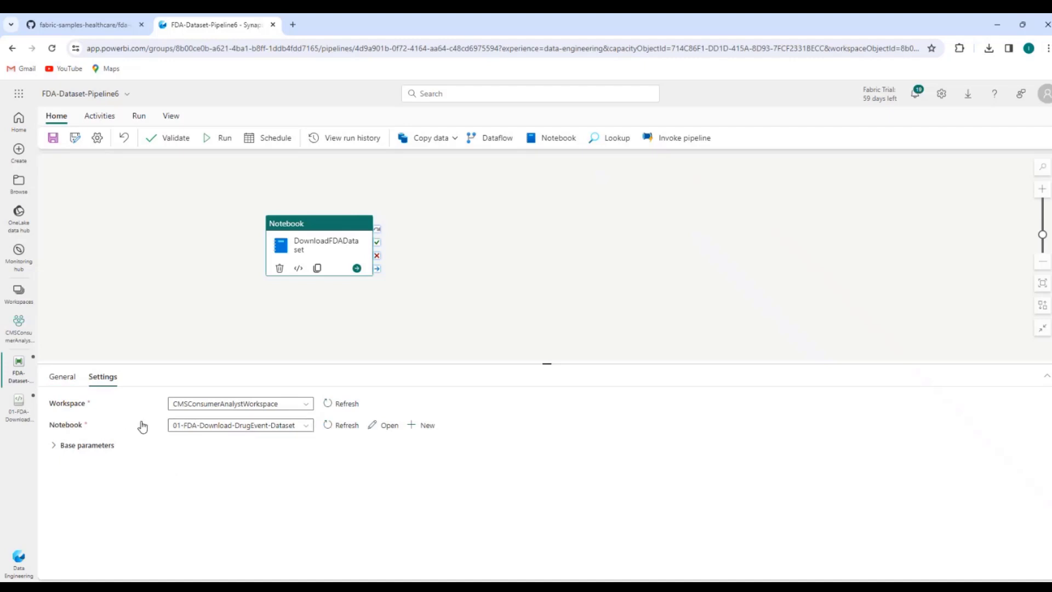
{"action": "left_click", "coordinate": [461, 284]}
{"action": "left_click", "coordinate": [317, 247]}
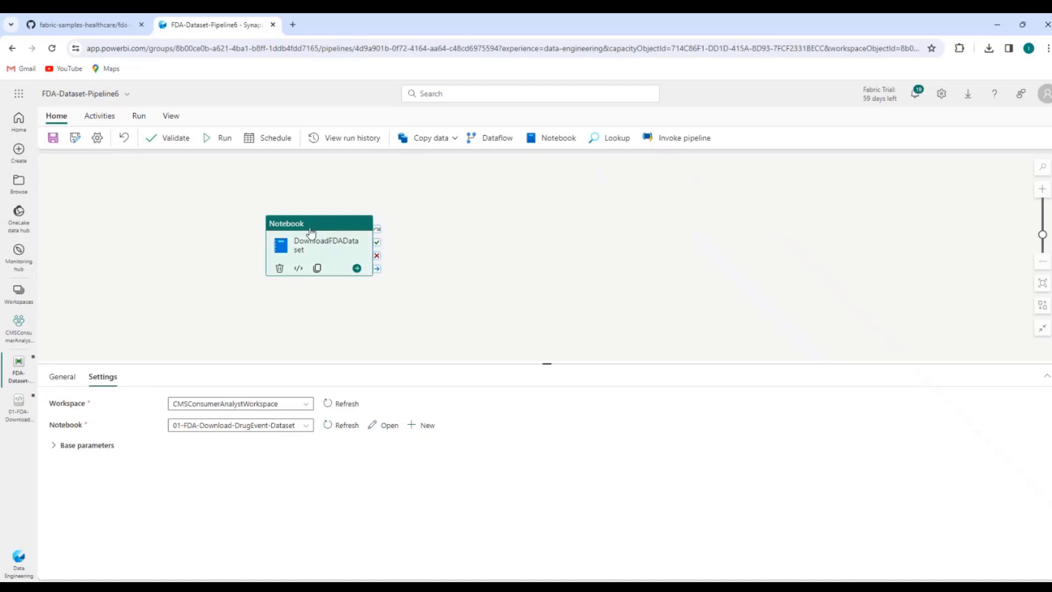
Add a notebook activity named CreateSilverTables that runs the 02-FDA-DrugEvent-CreateSilverTables notebook
{"action": "left_click", "coordinate": [99, 116]}
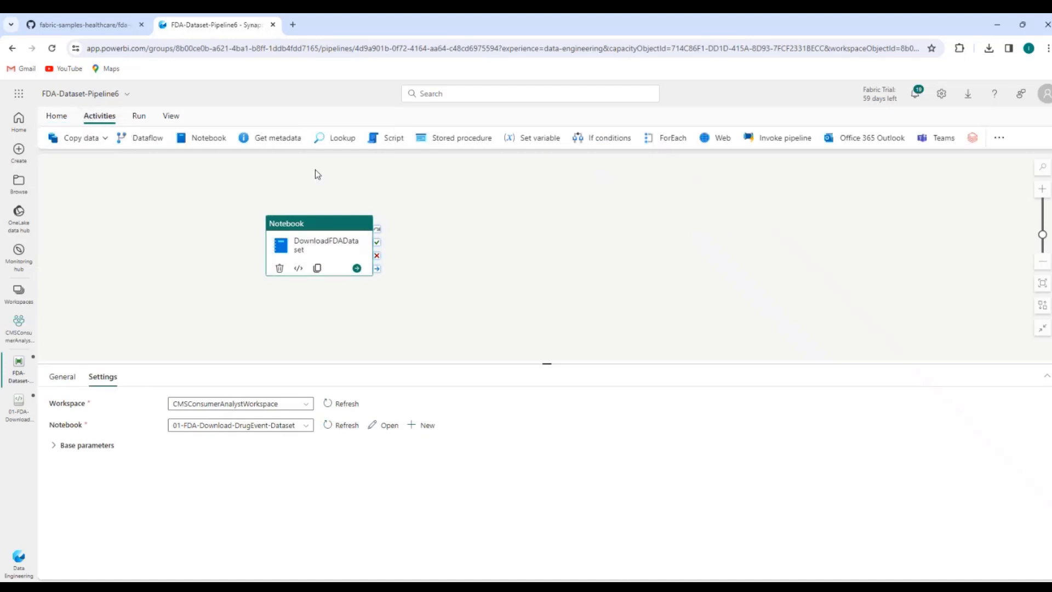
{"action": "left_click", "coordinate": [209, 138]}
{"action": "left_click_drag", "start_coordinate": [457, 218], "coordinate": [522, 223]}
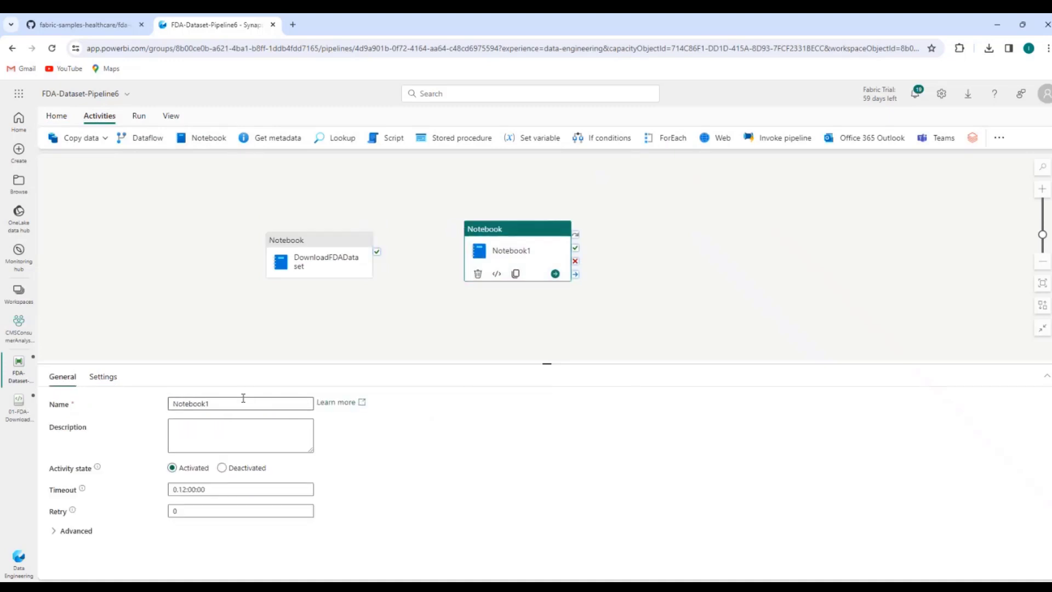
{"action": "left_click_drag", "start_coordinate": [245, 401], "coordinate": [65, 391]}
{"action": "type", "text": "Create"}
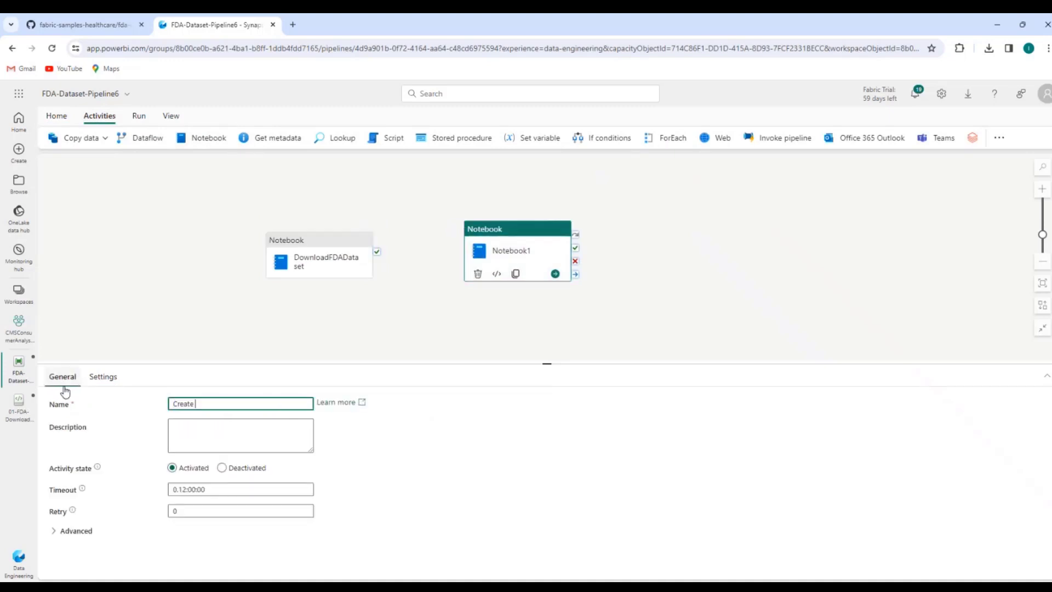
{"action": "type", "text": "SilverTables"}
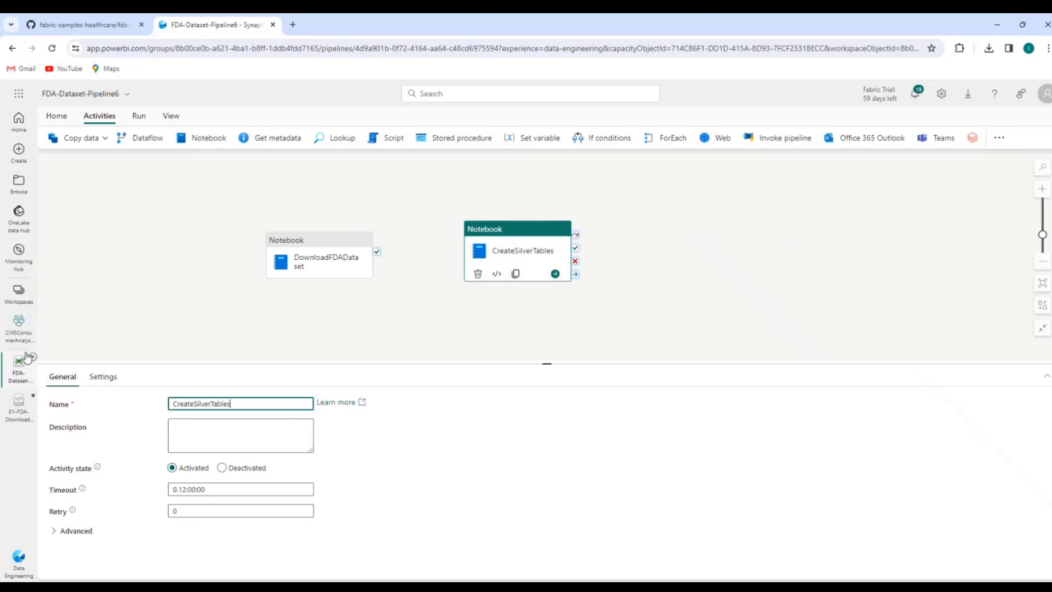
{"action": "left_click", "coordinate": [103, 377]}
{"action": "left_click", "coordinate": [233, 432]}
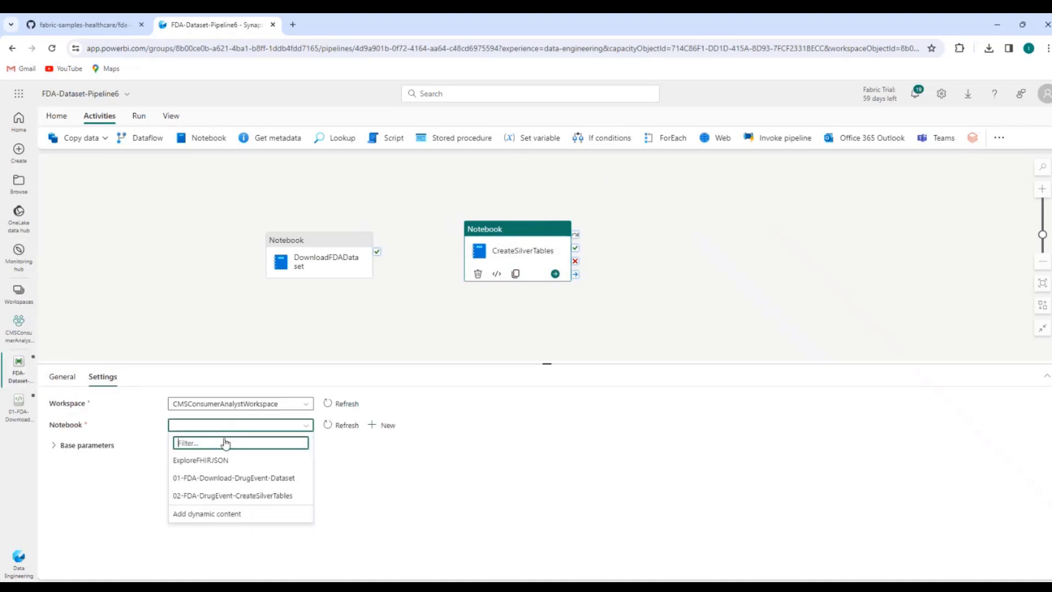
{"action": "left_click", "coordinate": [232, 497]}
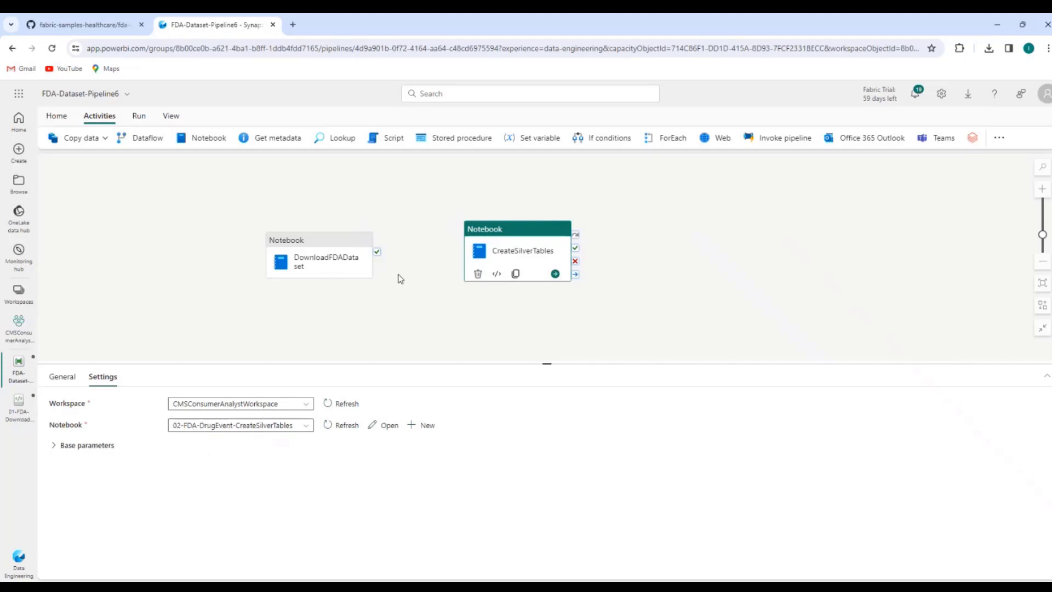
Connect DownloadFDADataset's On success output to CreateSilverTables
{"action": "left_click", "coordinate": [334, 243]}
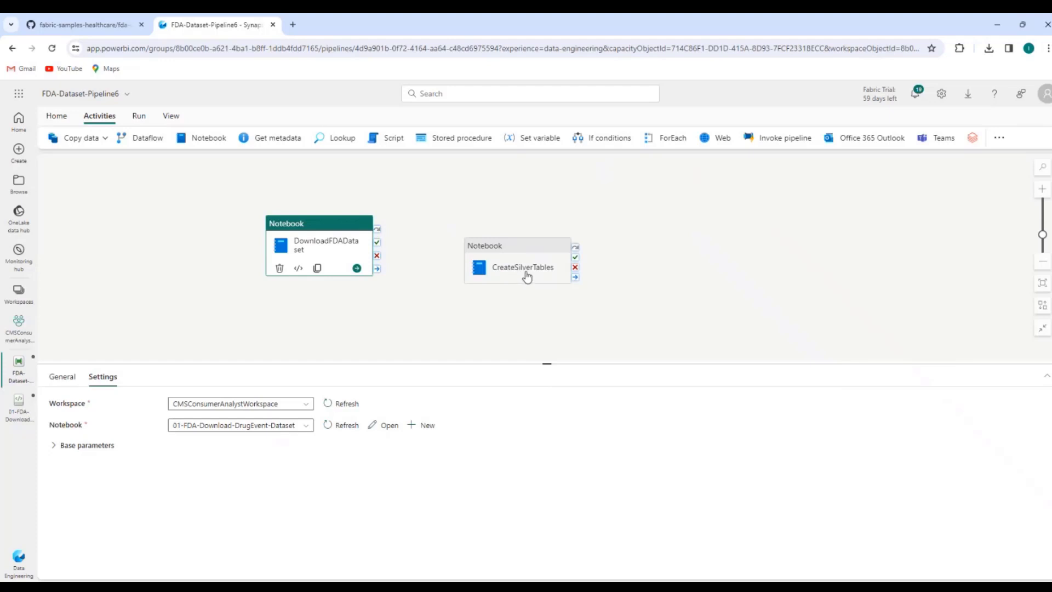
{"action": "left_click", "coordinate": [537, 252]}
{"action": "left_click", "coordinate": [320, 254]}
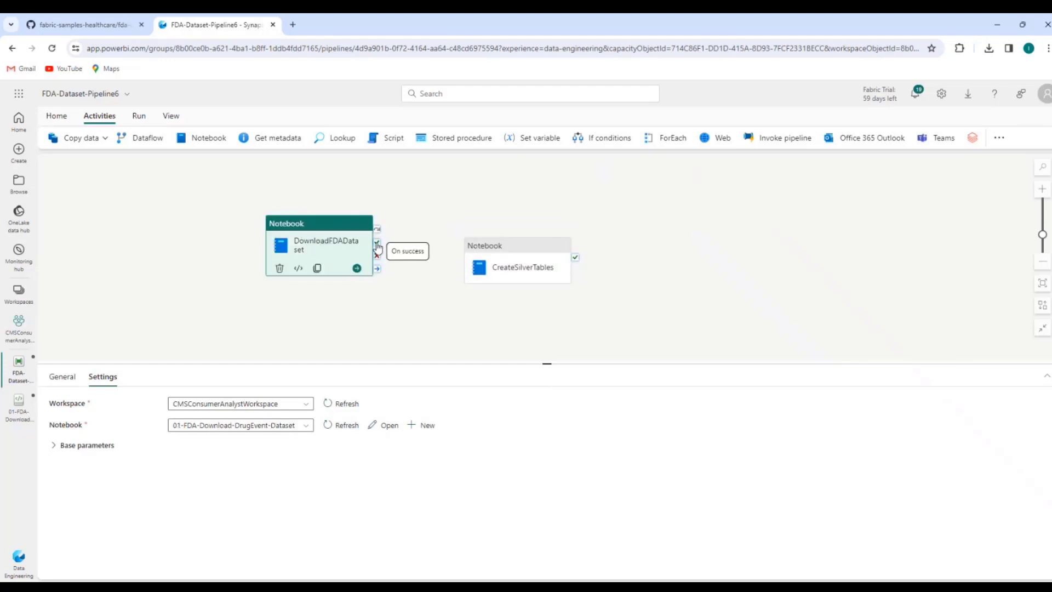
{"action": "left_click_drag", "start_coordinate": [377, 242], "coordinate": [469, 271]}
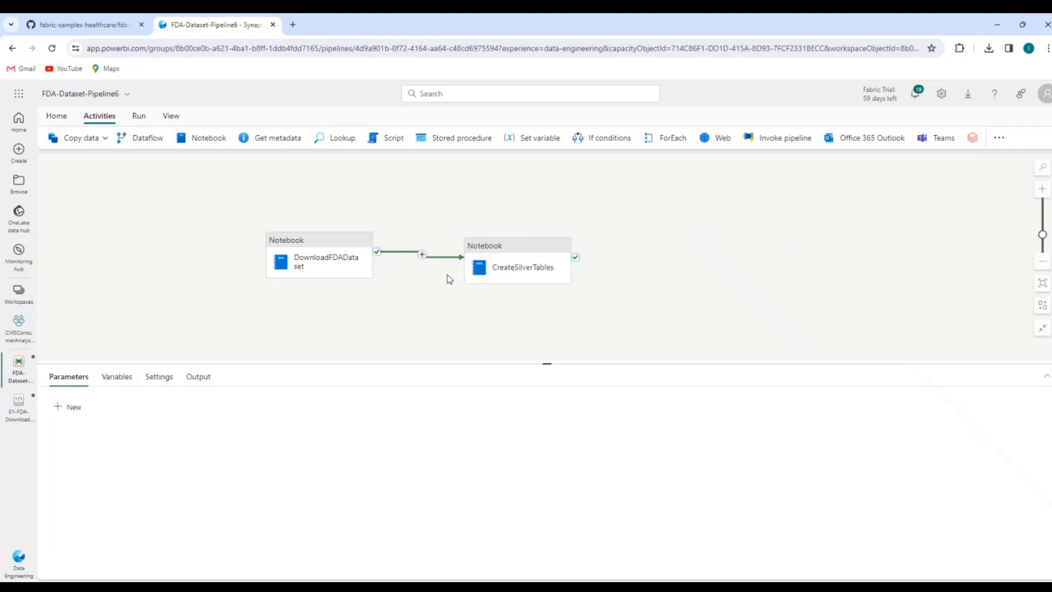
Save the FDA-Dataset-Pipeline6 pipeline and go back to the GitHub guide
{"action": "left_click", "coordinate": [56, 116]}
{"action": "left_click", "coordinate": [53, 137]}
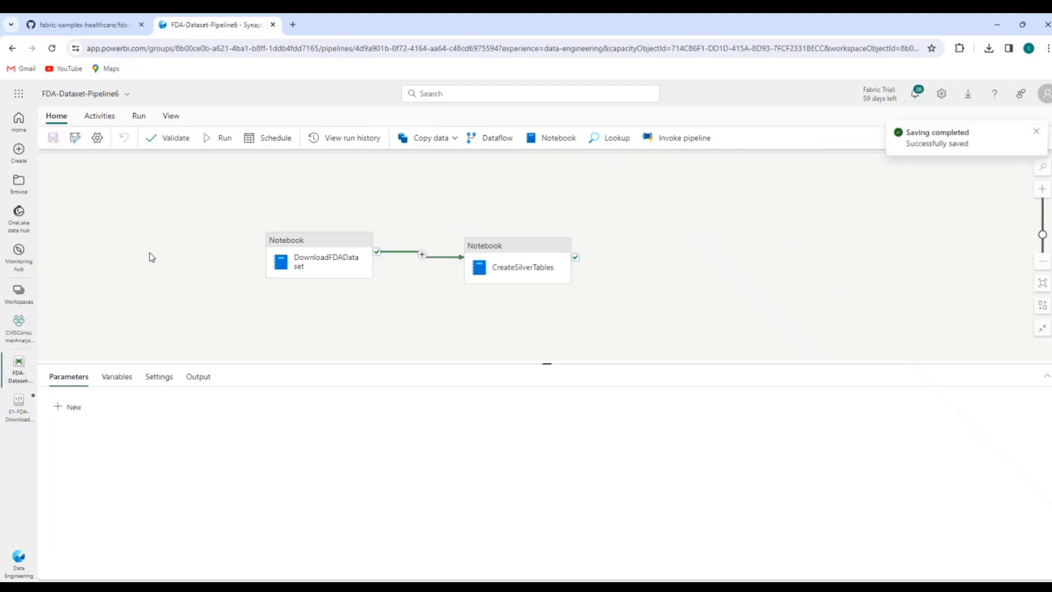
{"action": "left_click", "coordinate": [68, 21]}
Scroll to the end of 02-CreatePipeline.md and go to the next guide, 03-RunPipeline.md
{"action": "scroll", "coordinate": [280, 467], "scroll_direction": "down", "scroll_amount": 15}
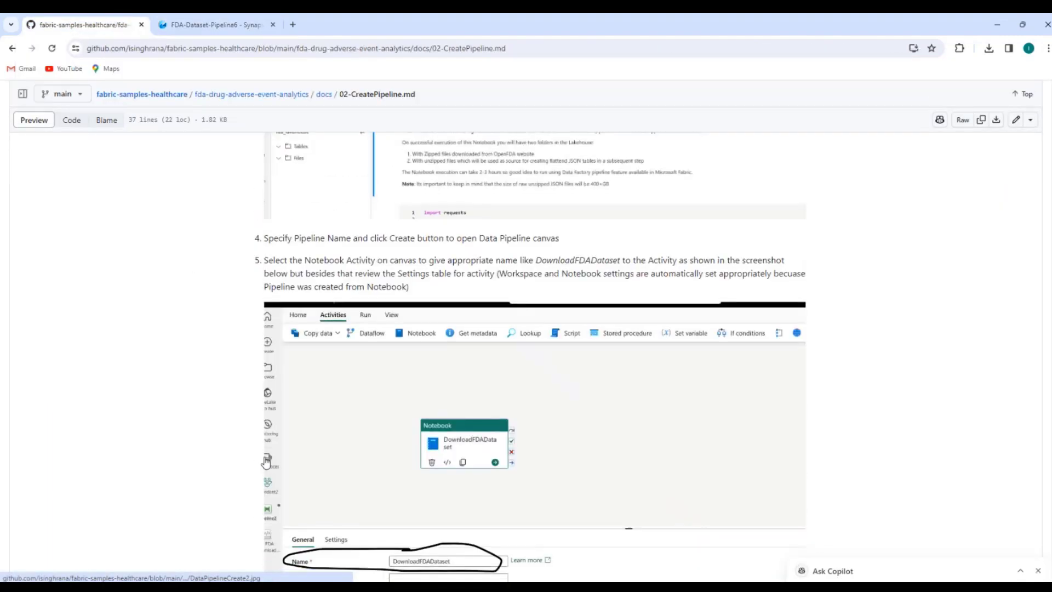
{"action": "scroll", "coordinate": [454, 482], "scroll_direction": "down", "scroll_amount": 9}
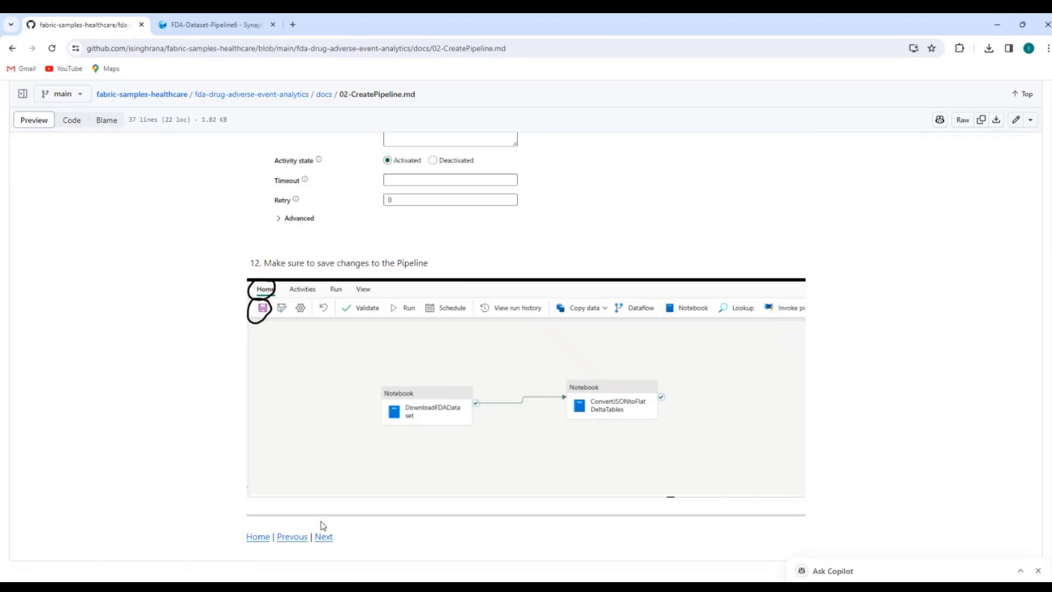
{"action": "left_click", "coordinate": [324, 536]}
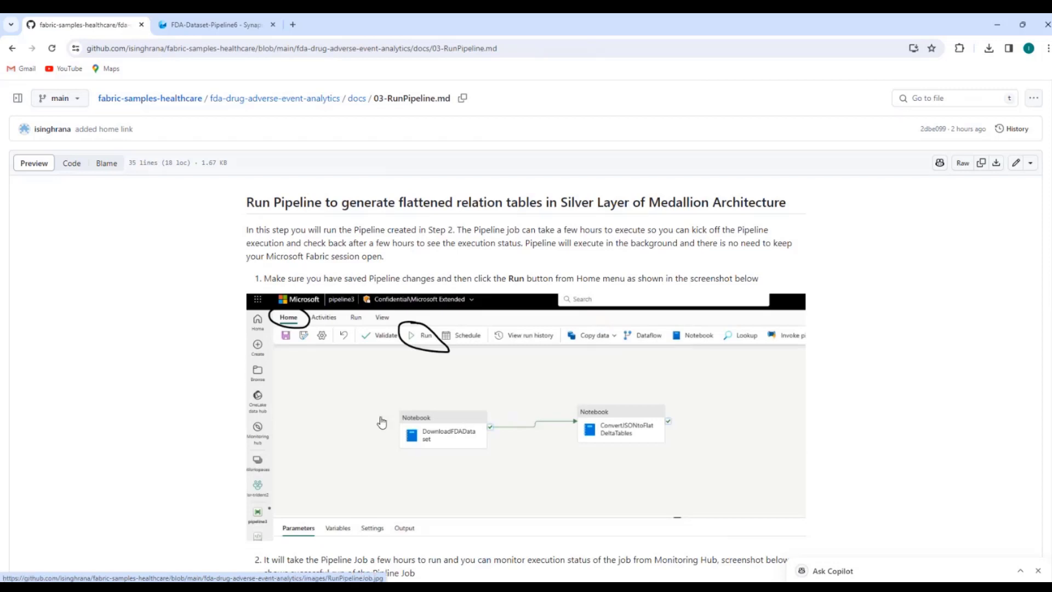
Glance at the FDA-Dataset-Pipeline6 pipeline, then open the full-size PipelineComplete.jpg Monitoring hub screenshot
{"action": "scroll", "coordinate": [382, 422], "scroll_direction": "down", "scroll_amount": 1}
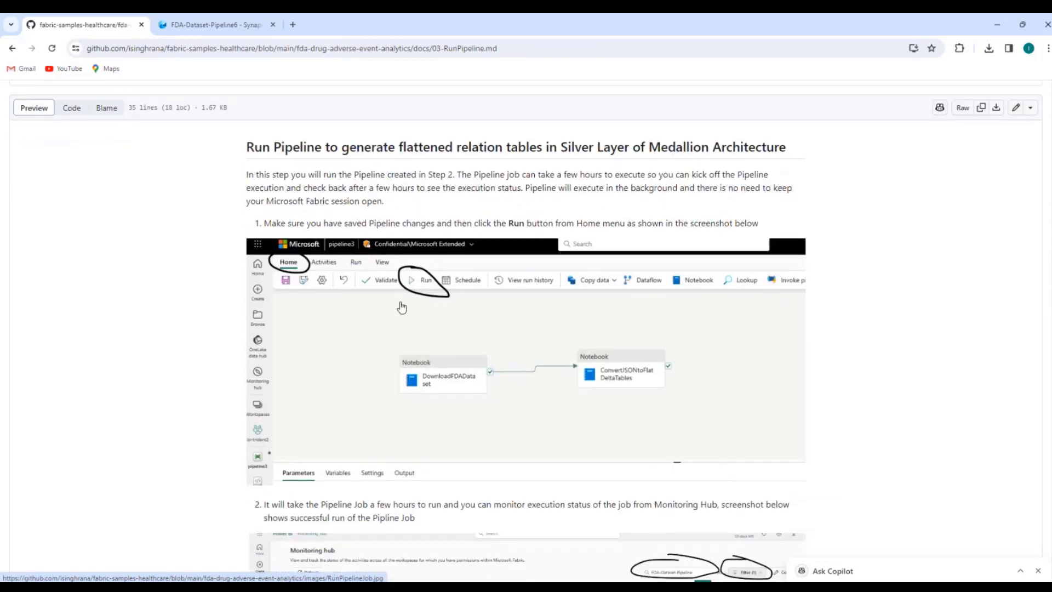
{"action": "left_click", "coordinate": [229, 22]}
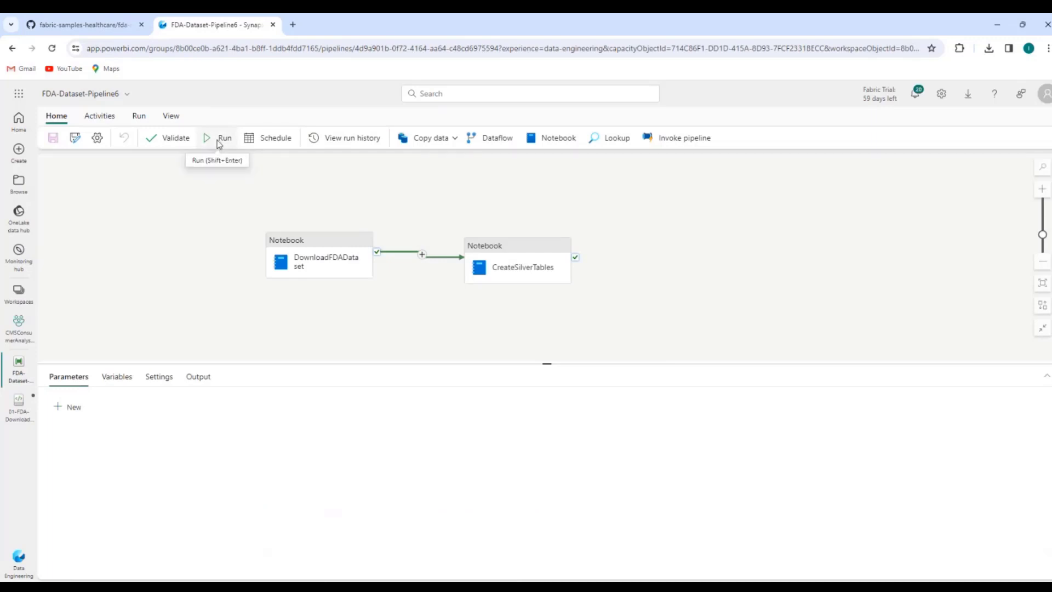
{"action": "left_click", "coordinate": [88, 32]}
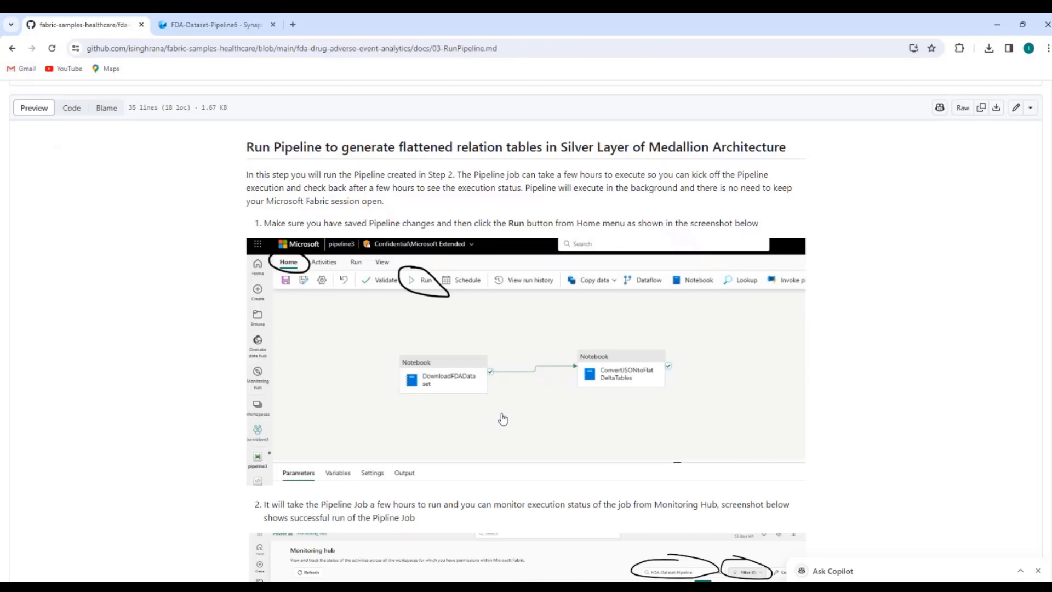
{"action": "scroll", "coordinate": [503, 419], "scroll_direction": "down", "scroll_amount": 4}
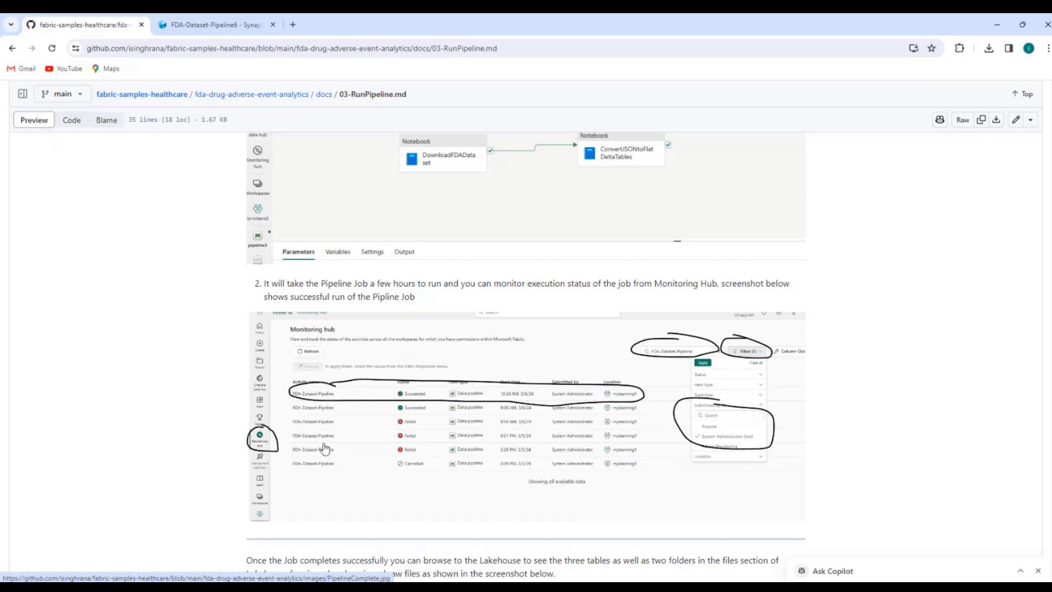
{"action": "left_click", "coordinate": [439, 416]}
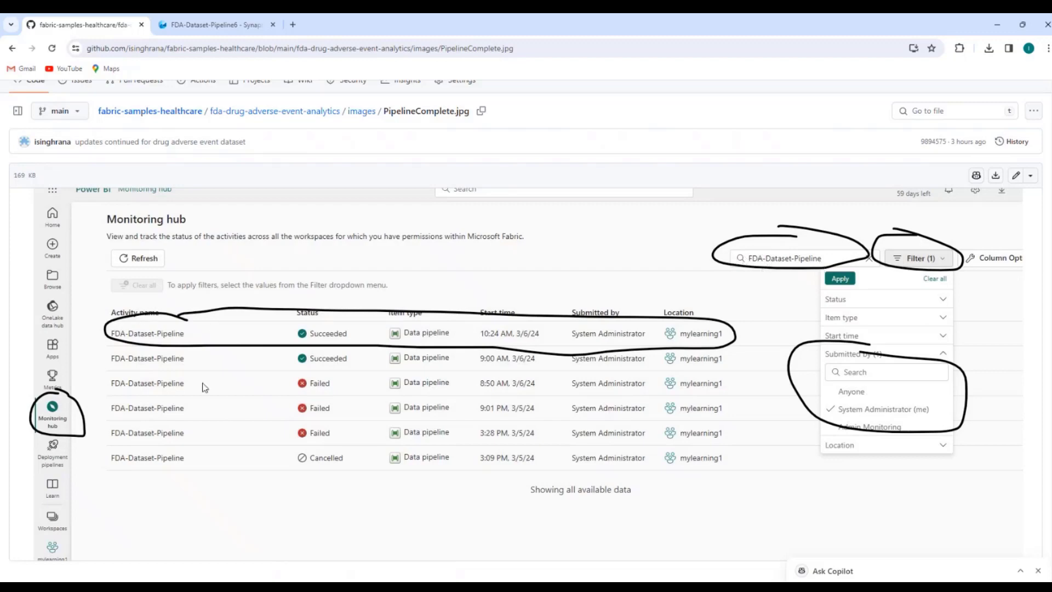
Go back from PipelineComplete.jpg and scroll 03-RunPipeline.md down to the Dataset Size Information section
{"action": "left_click", "coordinate": [12, 49]}
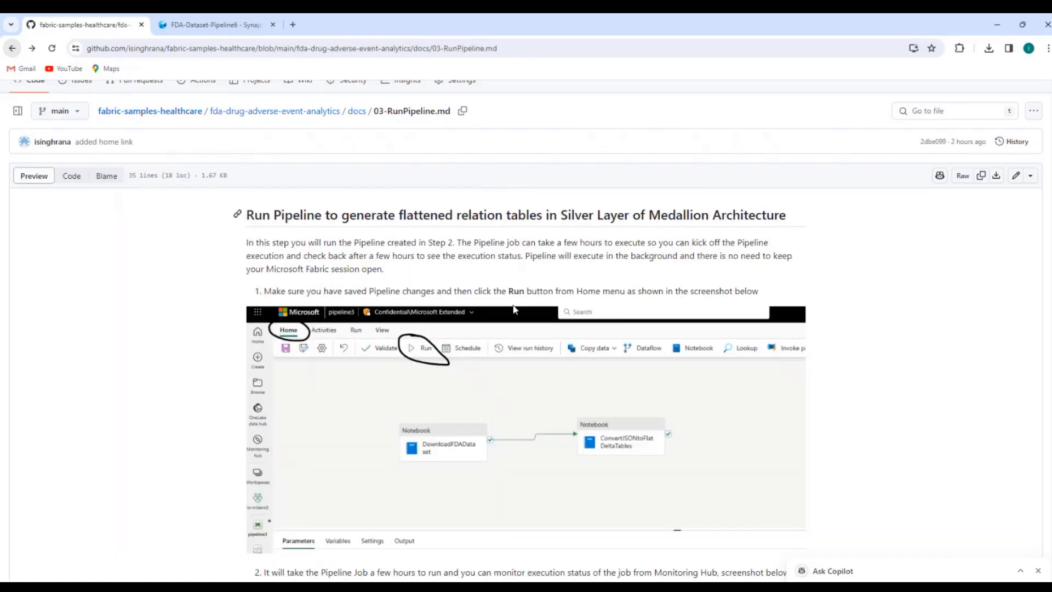
{"action": "scroll", "coordinate": [505, 411], "scroll_direction": "down", "scroll_amount": 5}
{"action": "scroll", "coordinate": [487, 415], "scroll_direction": "down", "scroll_amount": 8}
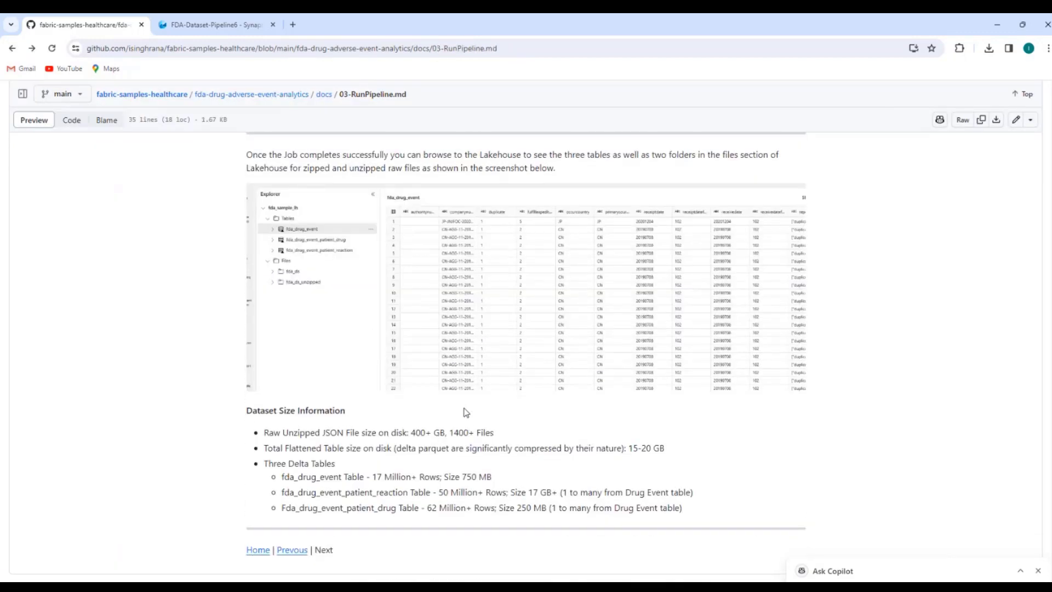
{"action": "scroll", "coordinate": [416, 356], "scroll_direction": "up", "scroll_amount": 2}
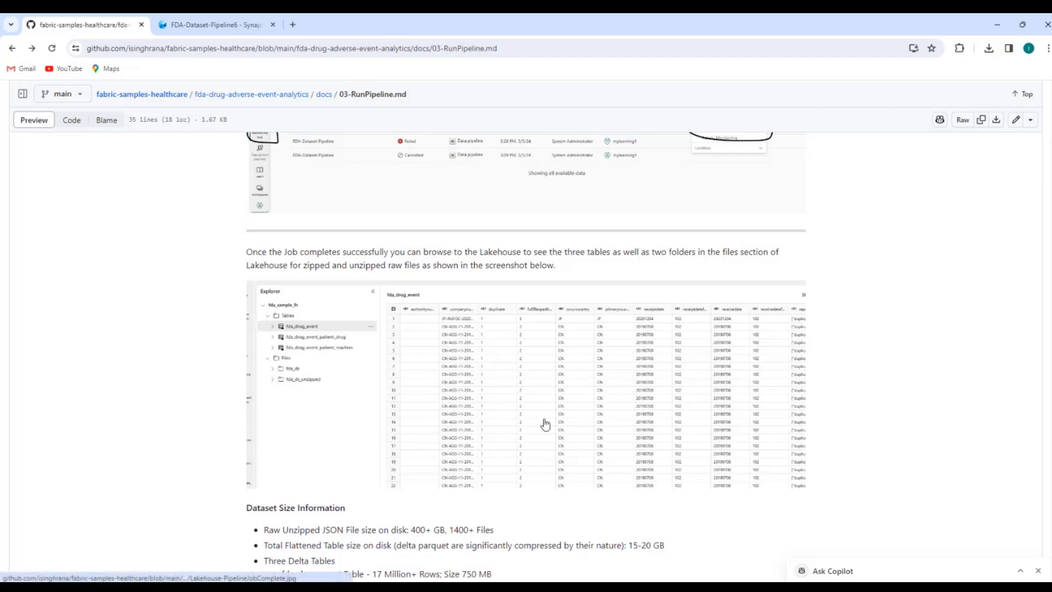
{"action": "scroll", "coordinate": [639, 458], "scroll_direction": "down", "scroll_amount": 1}
{"action": "scroll", "coordinate": [402, 496], "scroll_direction": "down", "scroll_amount": 1}
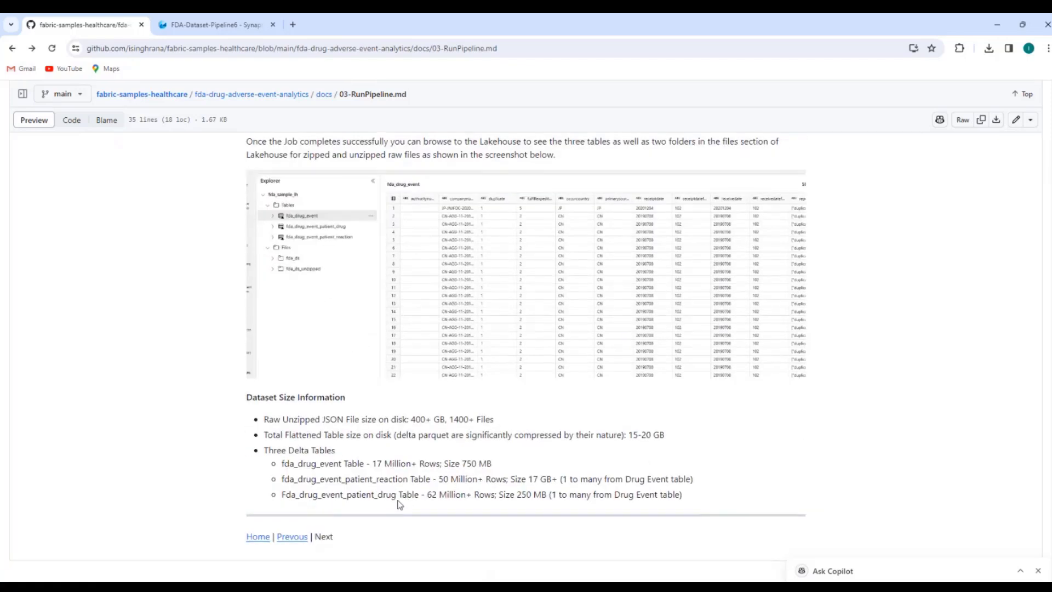